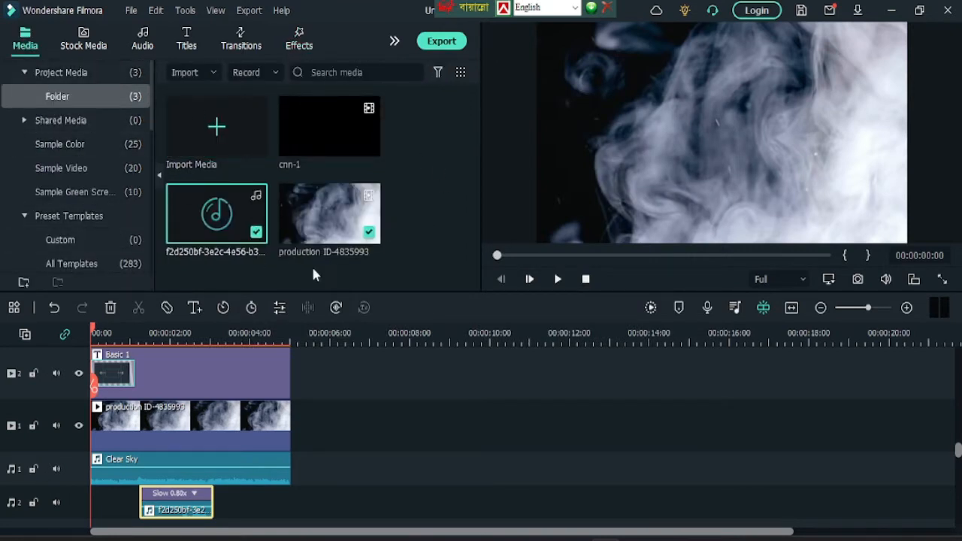
Step: Add another copy of the production ID-4835993 smoke clip to video track 1, in the empty space after the existing clips
left_click(316, 215)
left_click_drag(338, 253, 447, 452)
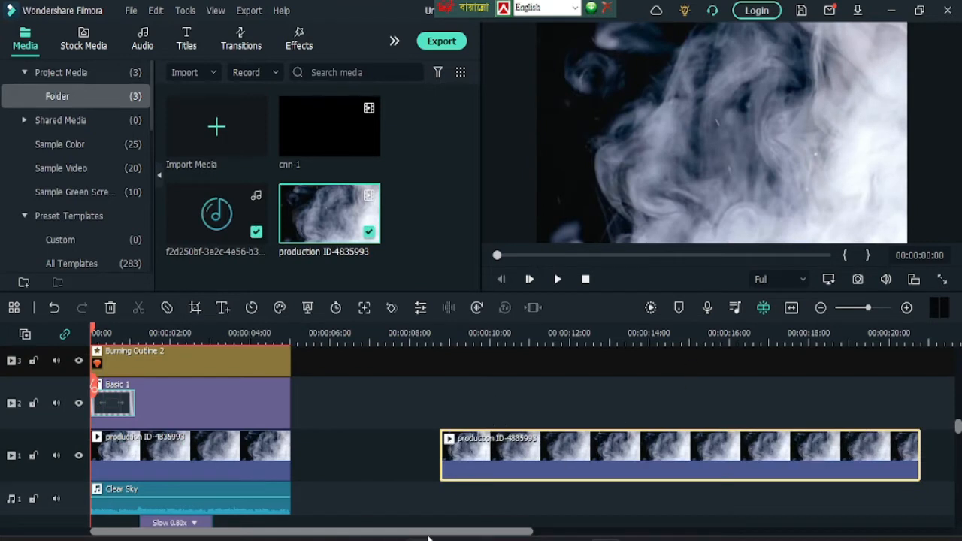
left_click_drag(435, 534, 490, 533)
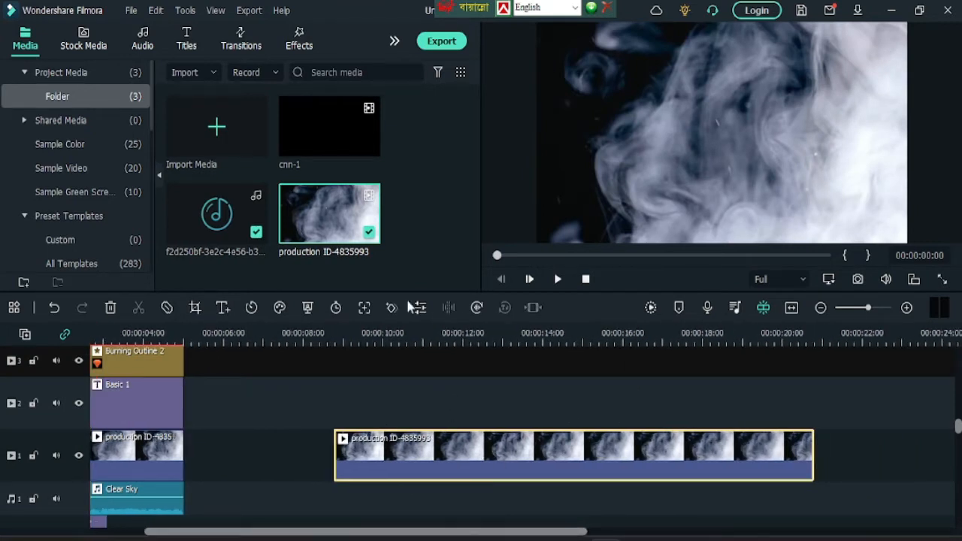
Step: Preview the newly added smoke clip from its beginning and return the playhead to its start
left_click_drag(335, 337, 327, 336)
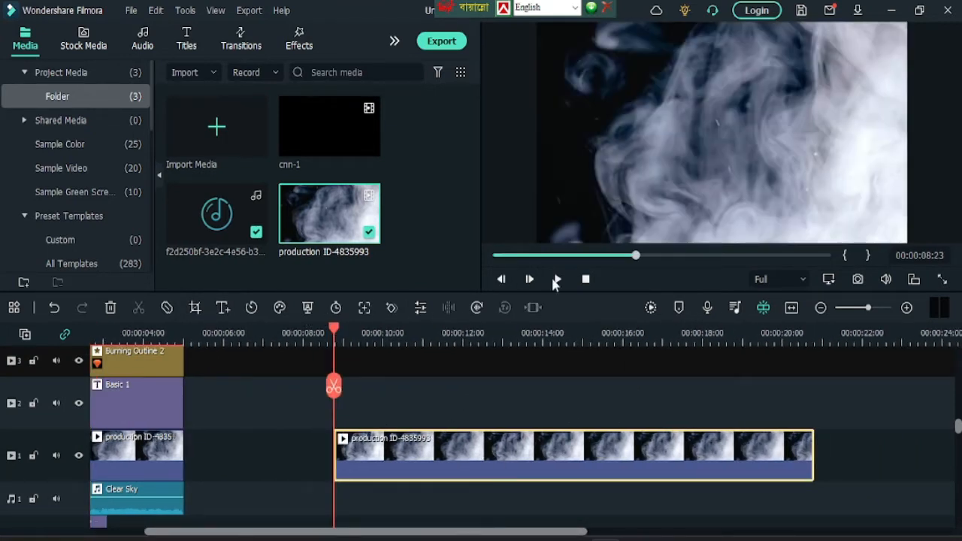
left_click(557, 279)
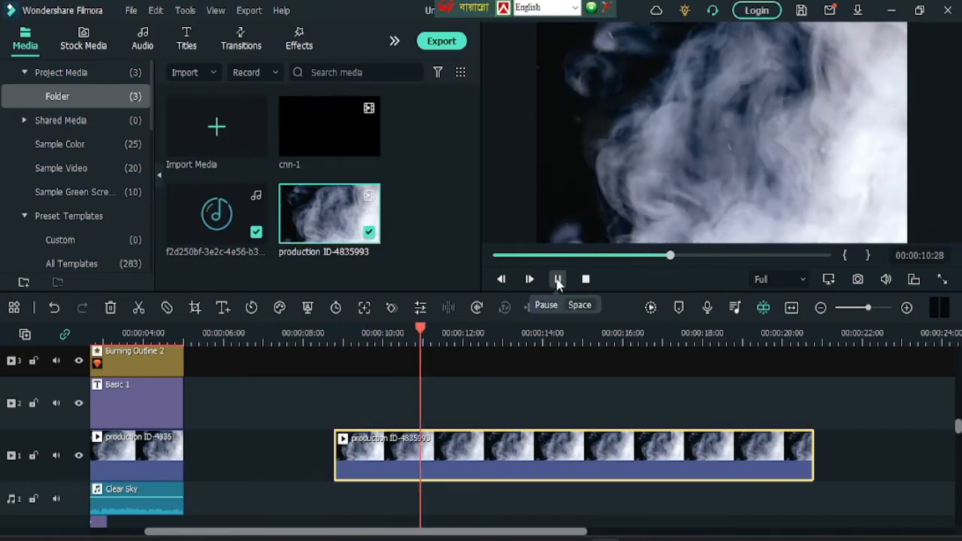
left_click(557, 279)
left_click(325, 339)
left_click(335, 345)
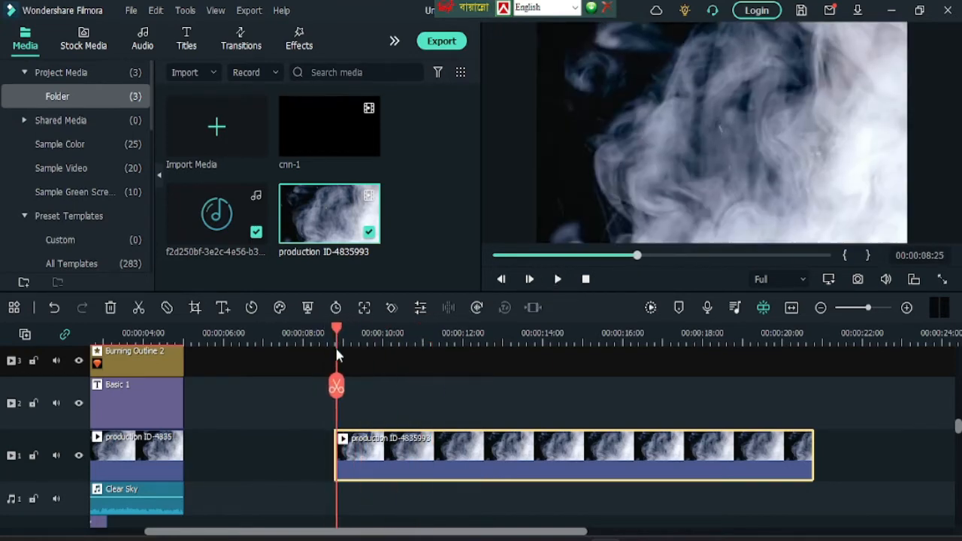
scroll(335, 346, "up", 2)
scroll(337, 353, "down", 2)
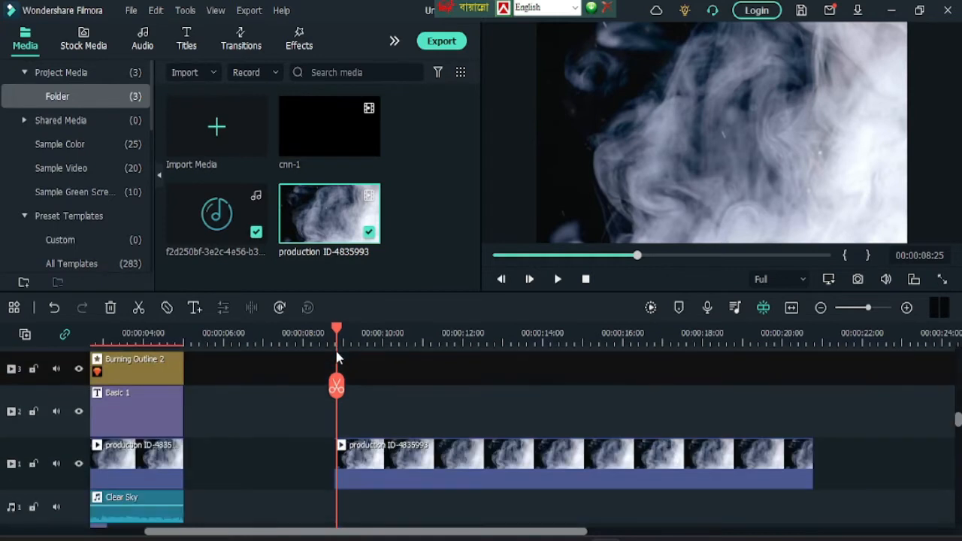
Step: Add a Basic 1 title and place it on video track 2, aligned with the start of the second smoke clip
left_click_drag(637, 256, 498, 256)
left_click(656, 461)
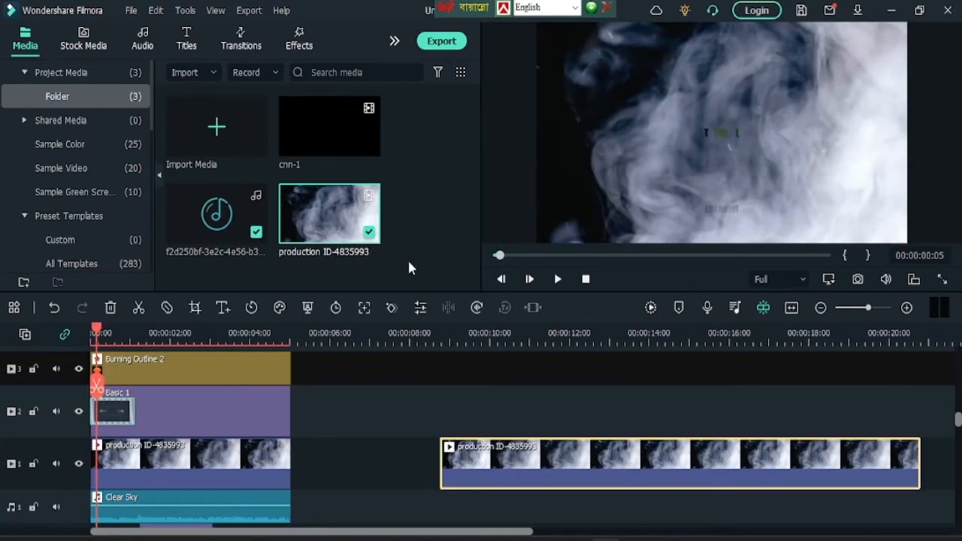
left_click(222, 309)
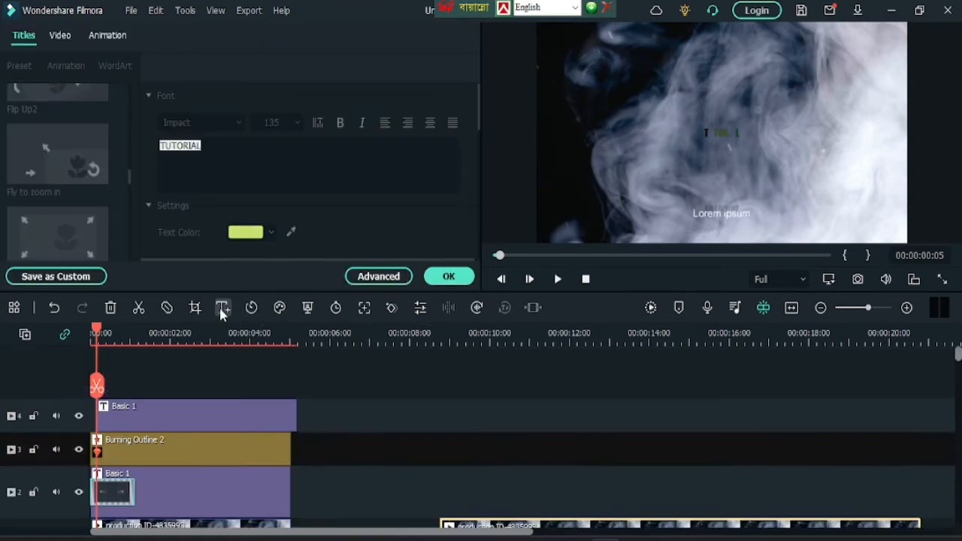
left_click_drag(213, 419, 563, 500)
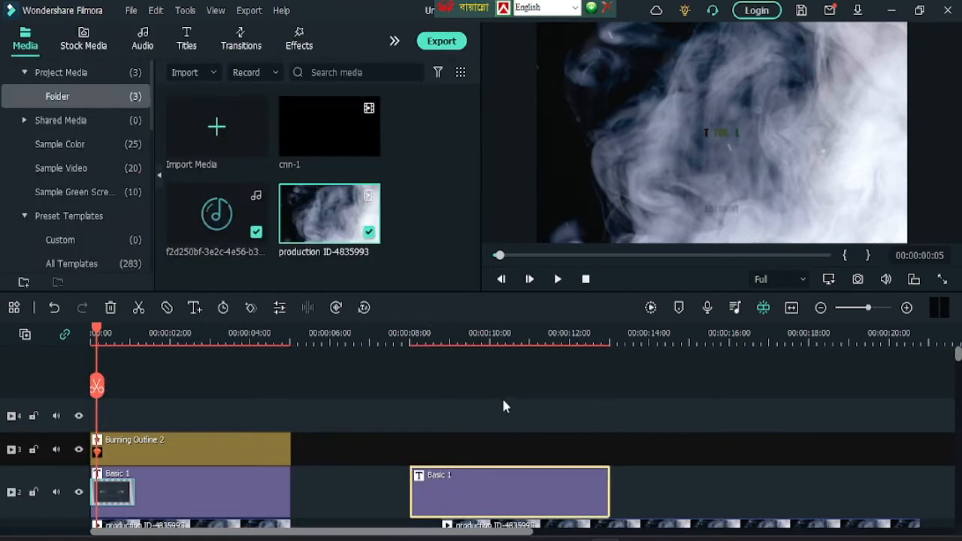
left_click(441, 344)
scroll(458, 384, "down", 2)
left_click_drag(476, 418, 512, 431)
scroll(512, 431, "down", 2)
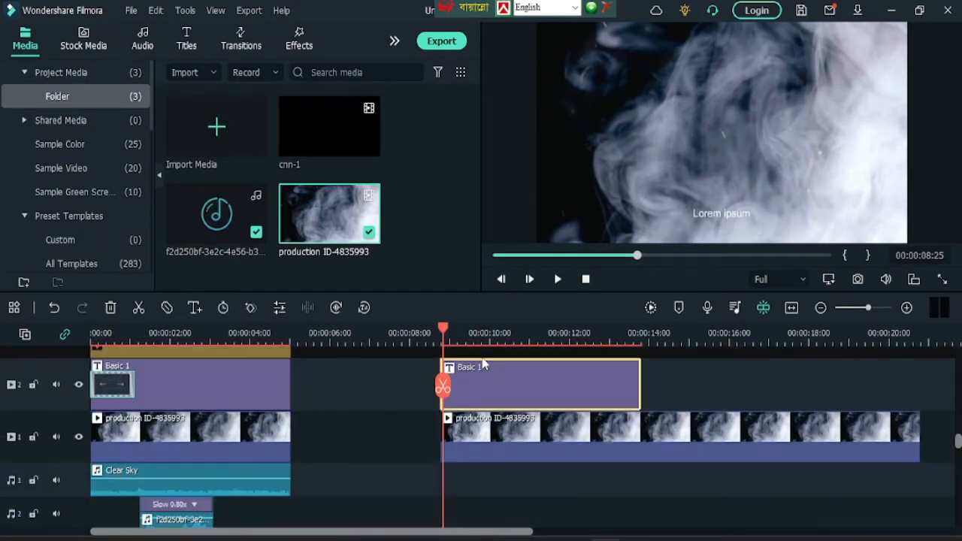
Step: Enlarge the new title's text to size 117 and move it up to about the middle of the frame
double_click(511, 400)
left_click_drag(754, 200, 766, 148)
left_click_drag(752, 207, 657, 155)
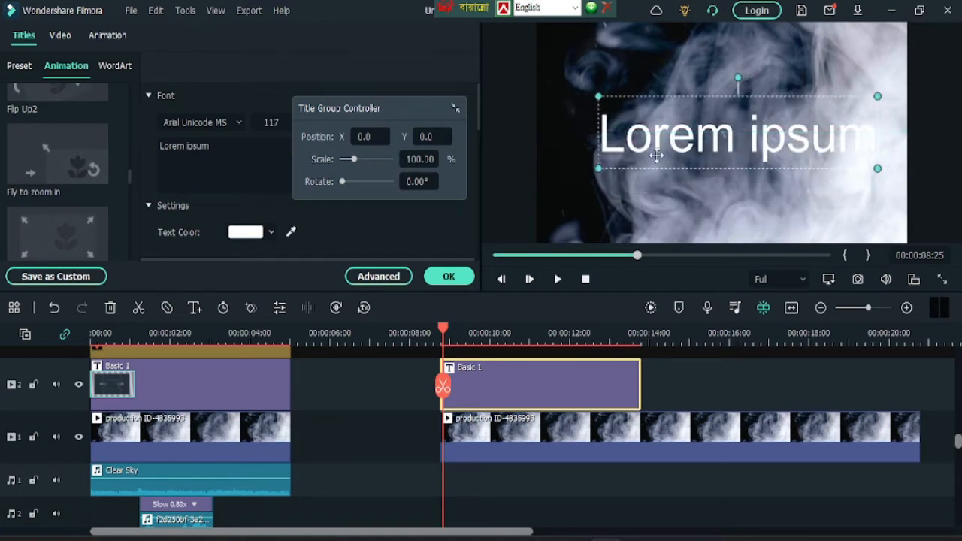
Step: Replace the title's placeholder text with "TECH TUTORIAL"
left_click(236, 147)
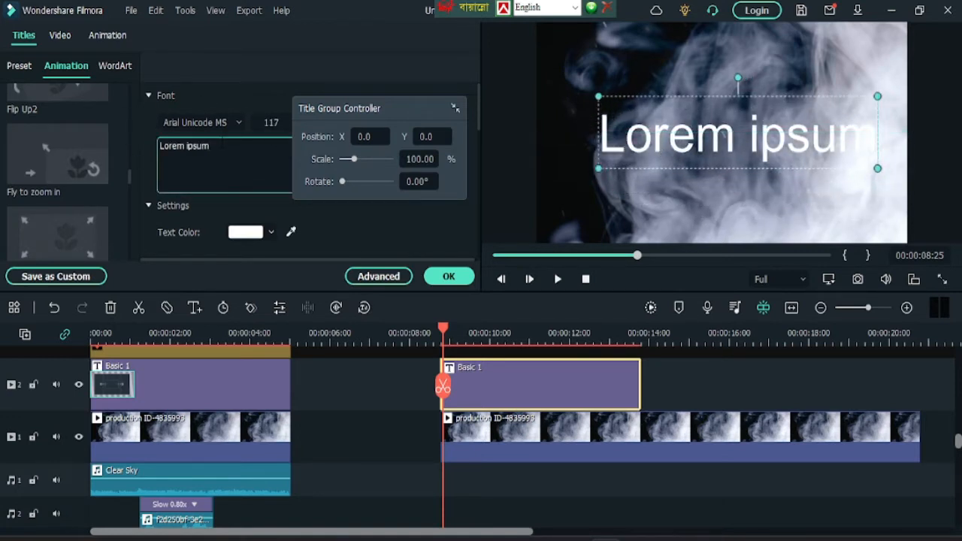
key("BackSpace")
key("BackSpace")
key("BackSpace")
key("BackSpace")
key("BackSpace")
key("BackSpace")
key("BackSpace")
key("BackSpace")
key("BackSpace")
key("BackSpace")
key("BackSpace")
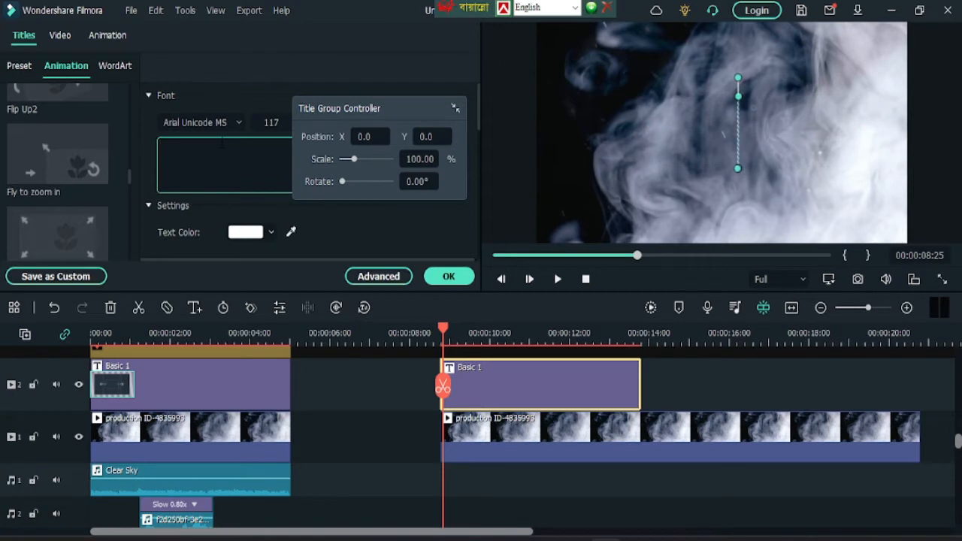
type("TECH TU")
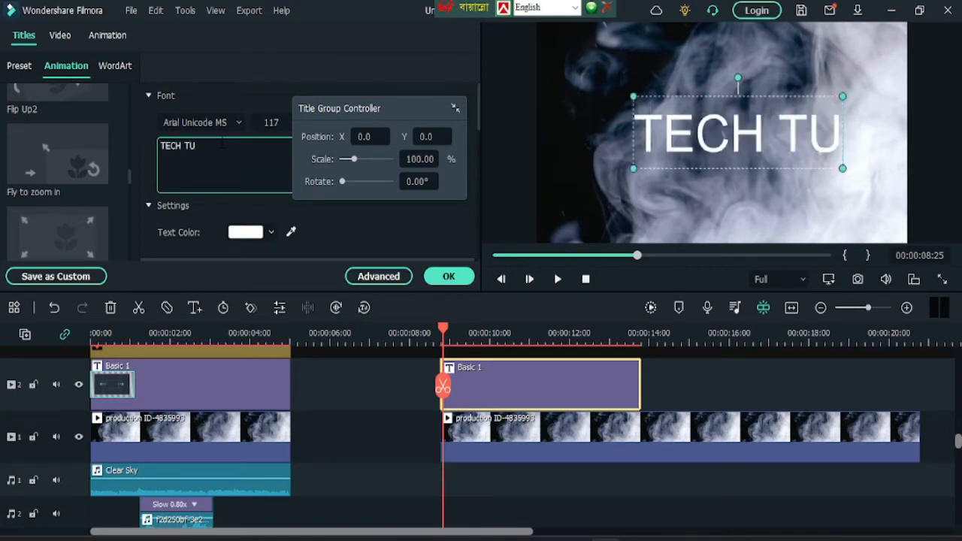
type("TORIAL")
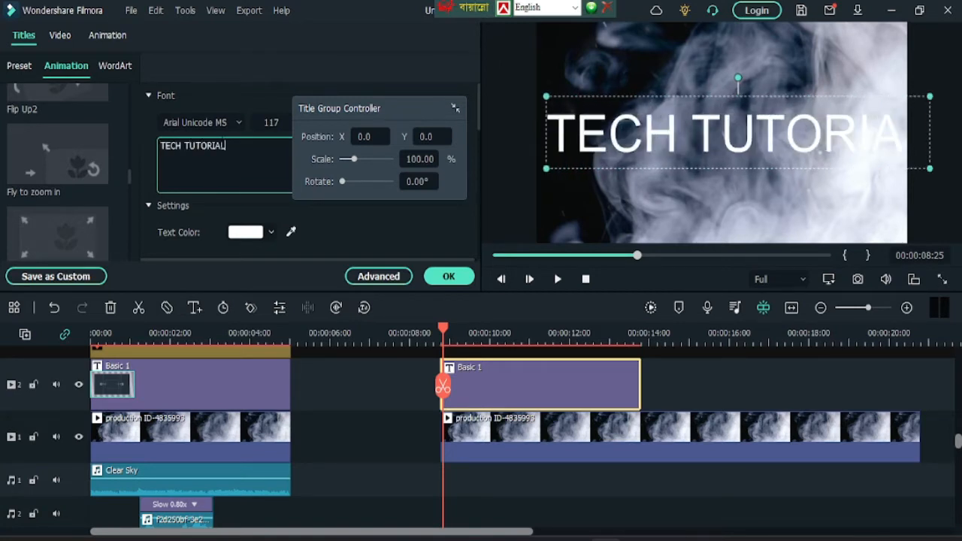
Step: Set the title's font to Impact, scale the text to size 121 and centre it in the frame
left_click_drag(930, 168, 865, 161)
left_click_drag(703, 142, 722, 143)
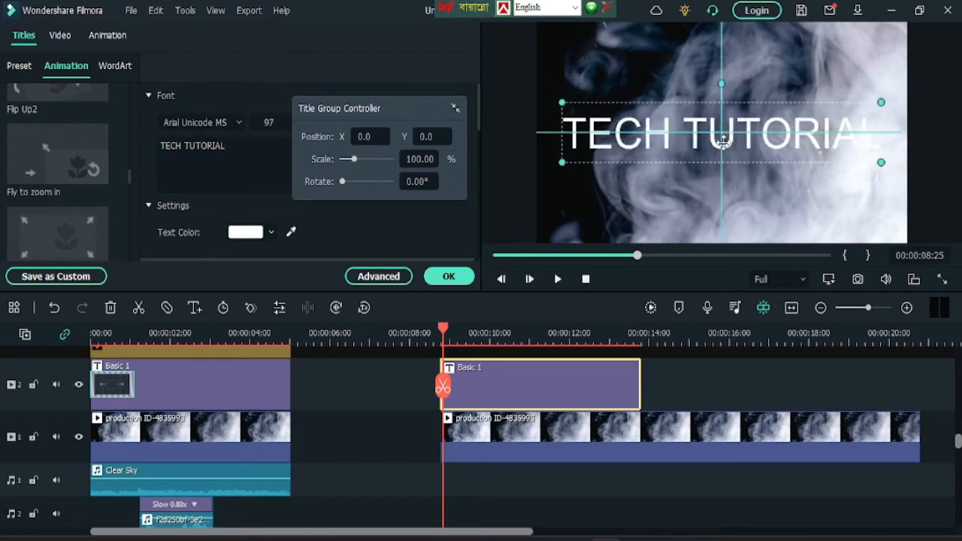
left_click(238, 128)
scroll(233, 188, "up", 5)
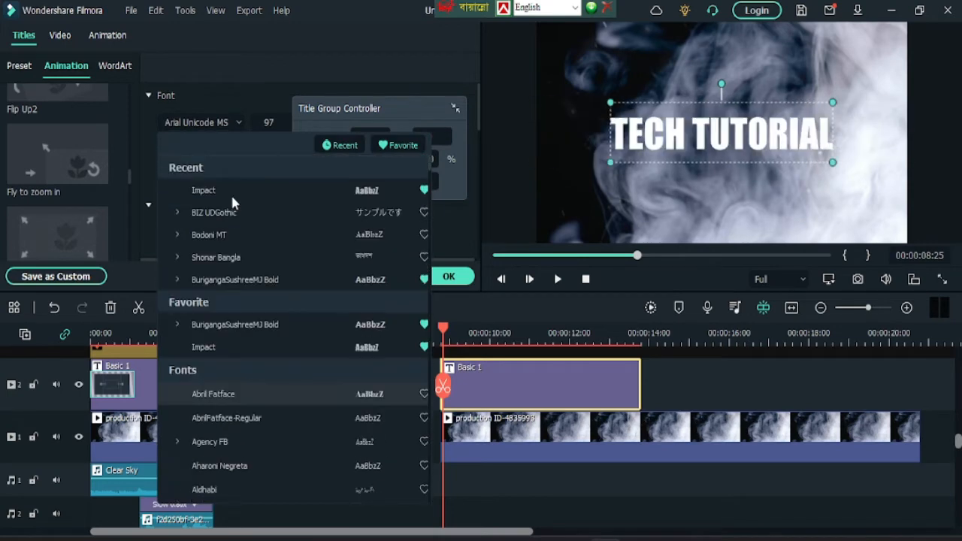
left_click(211, 191)
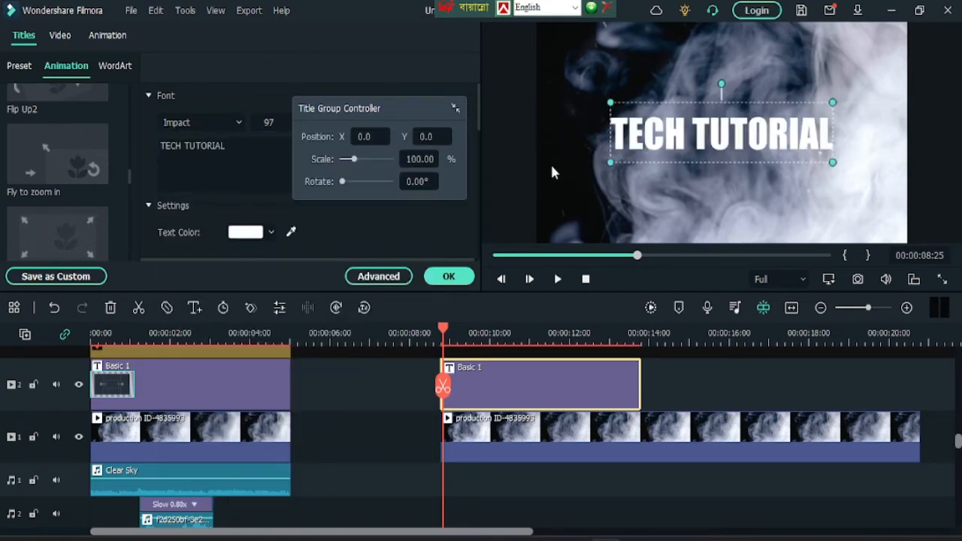
left_click_drag(833, 162, 853, 177)
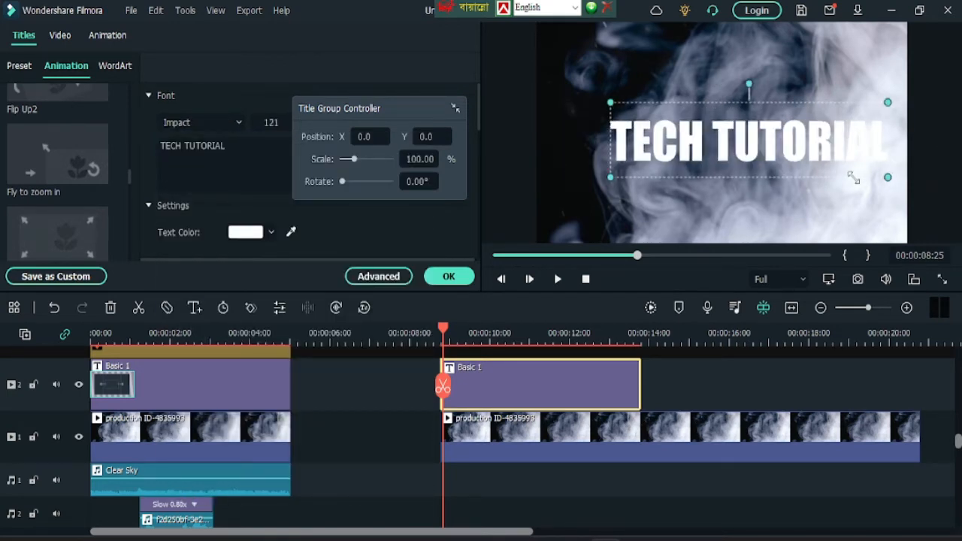
left_click_drag(803, 156, 785, 148)
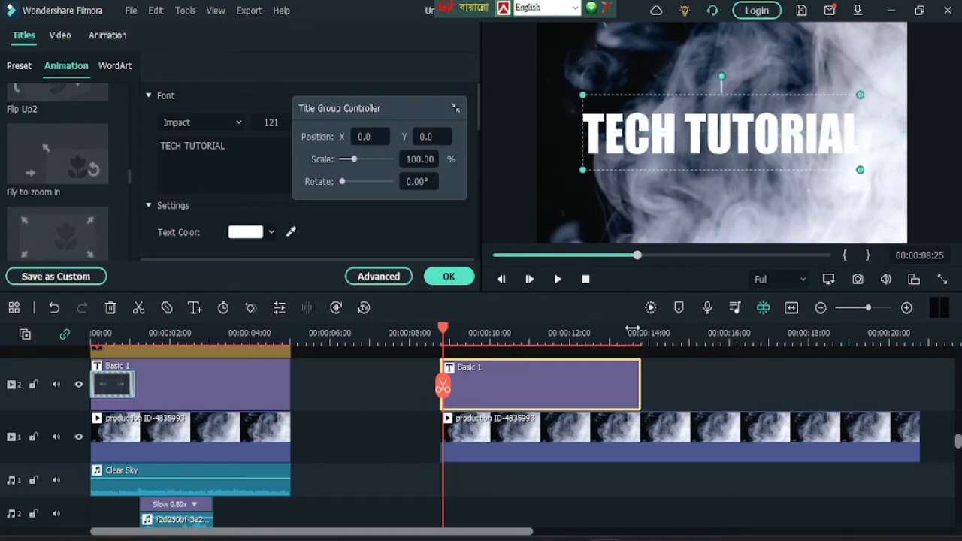
Step: Trim the end of the second smoke clip to match the title's end and return the playhead to the clip's start
left_click(828, 440)
left_click_drag(918, 433, 638, 430)
left_click(442, 338)
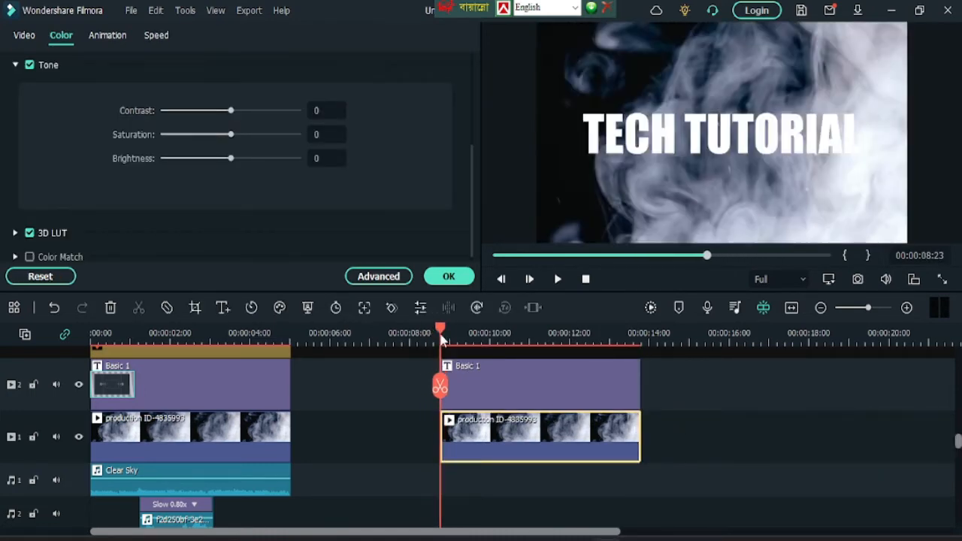
Step: Colour the title text with TECH in red, TUTORI in green and AL in magenta, and apply the changes
double_click(703, 122)
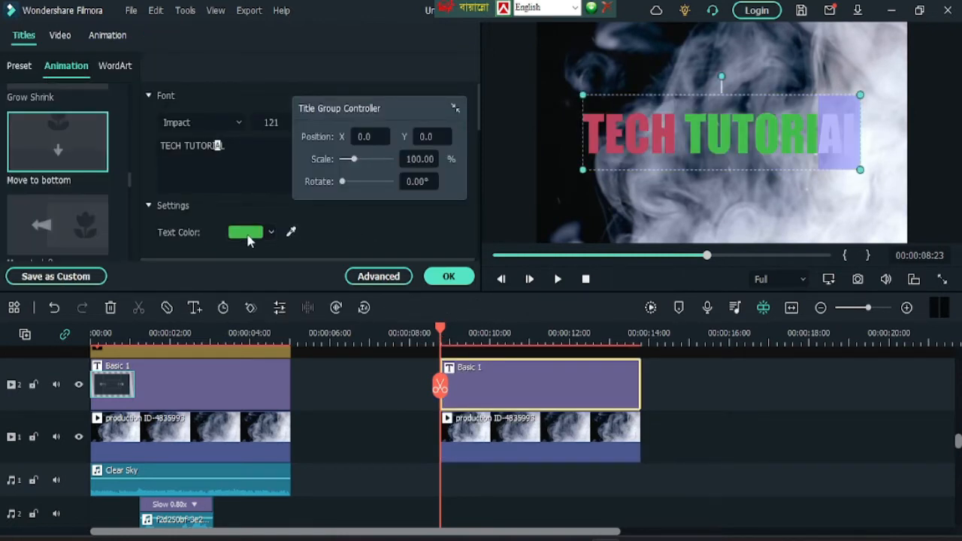
left_click(250, 235)
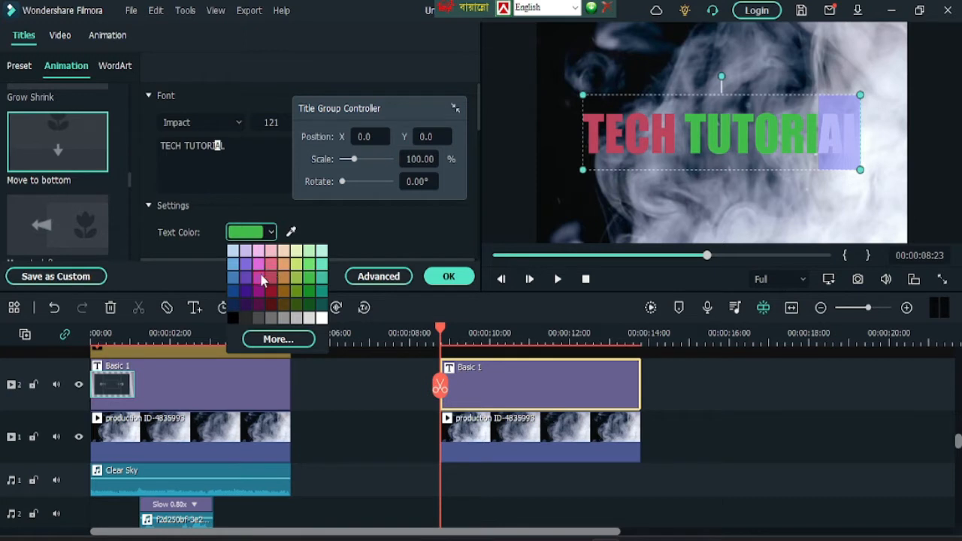
left_click(262, 281)
left_click(634, 194)
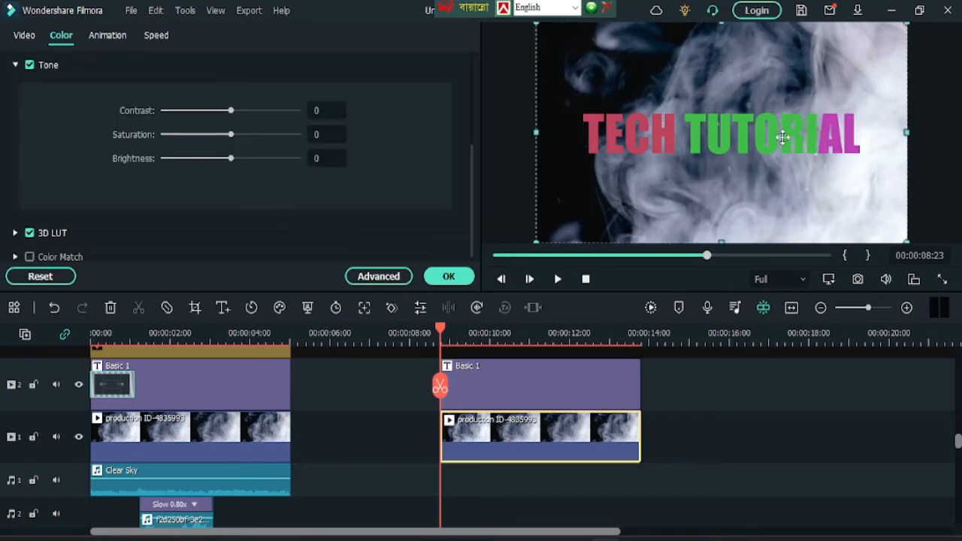
left_click(652, 145)
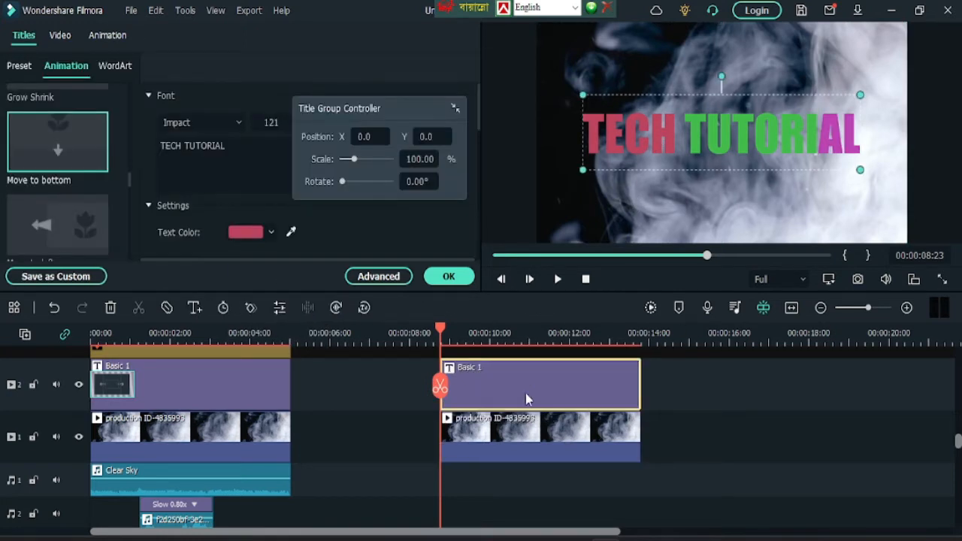
left_click(448, 276)
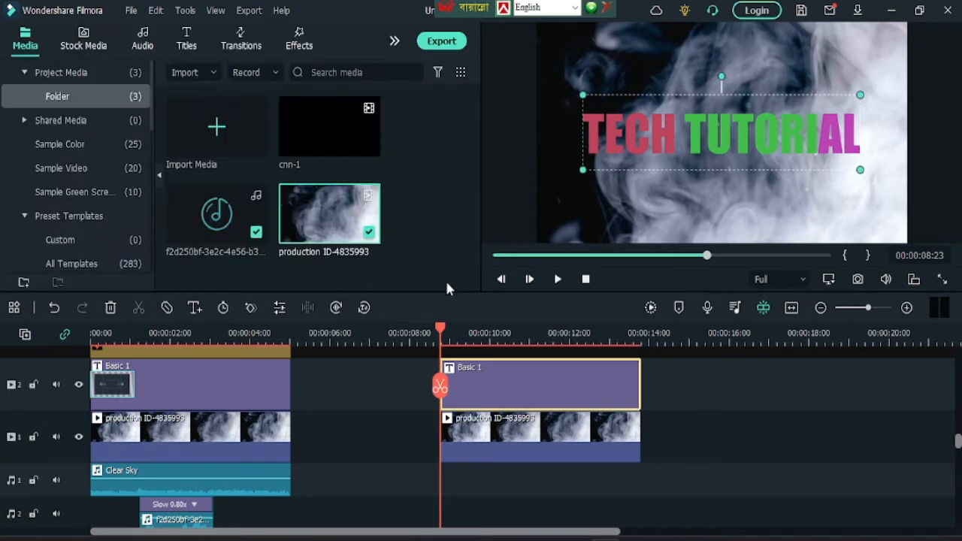
Step: Examine the TECH TUTORIAL title's text presets, animations, video options, and transform and compositing settings
scroll(524, 393, "up", 2)
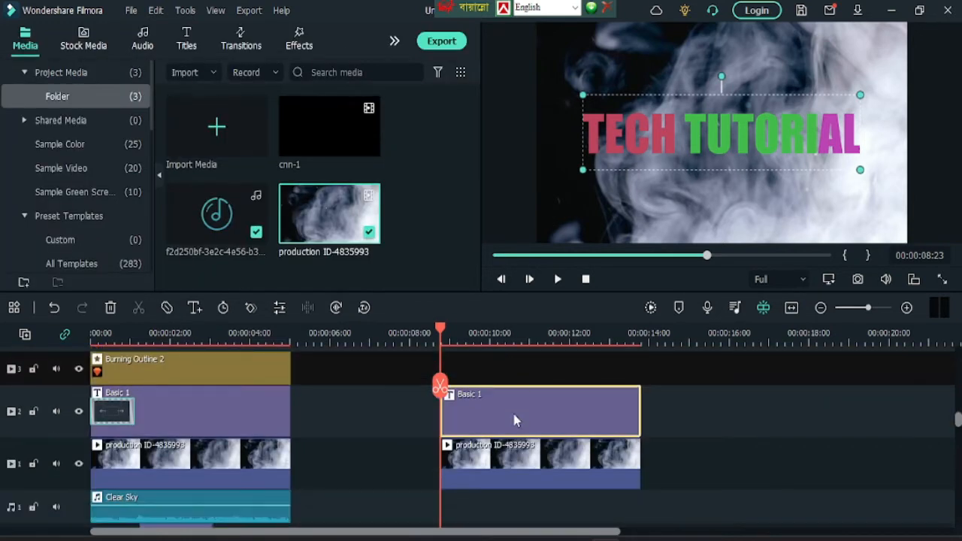
double_click(512, 410)
left_click(18, 65)
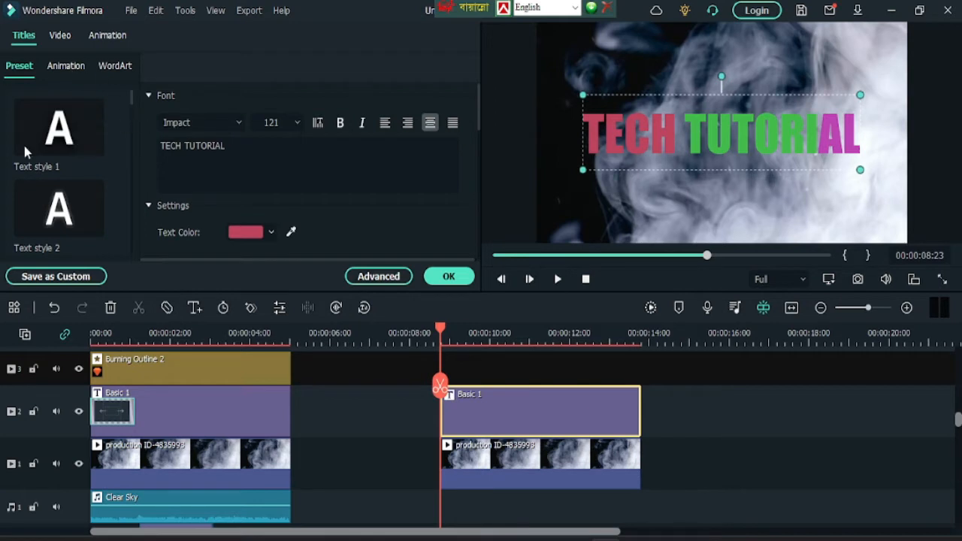
left_click(64, 69)
left_click(22, 70)
left_click(65, 70)
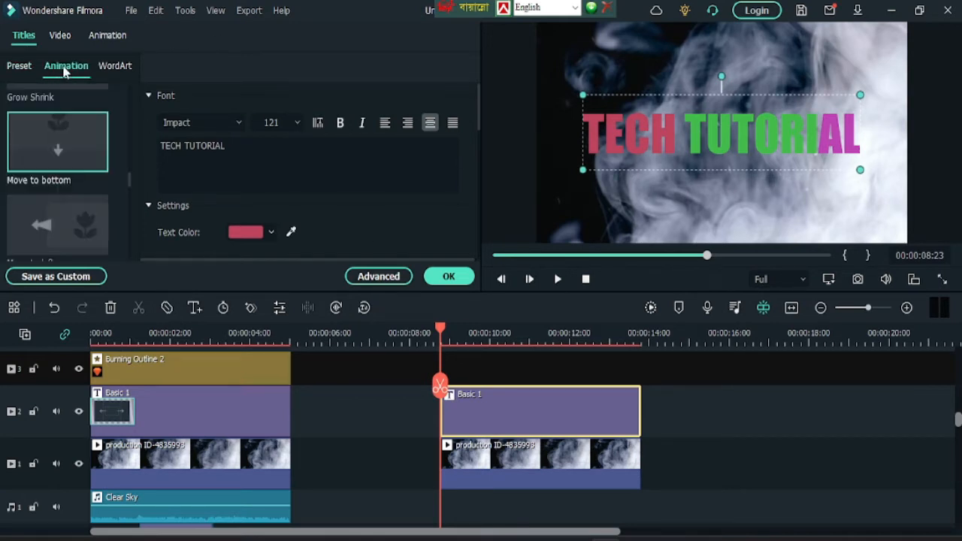
left_click(18, 70)
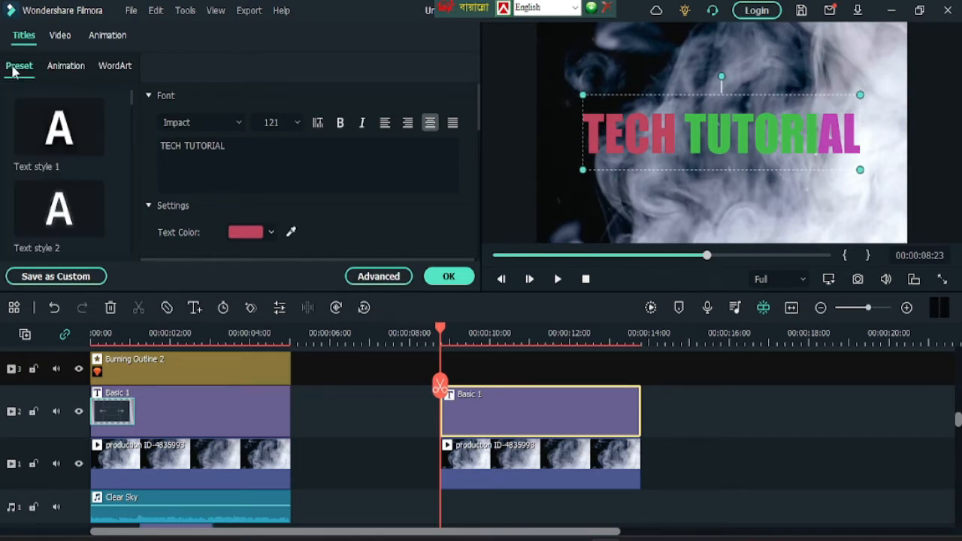
left_click(66, 66)
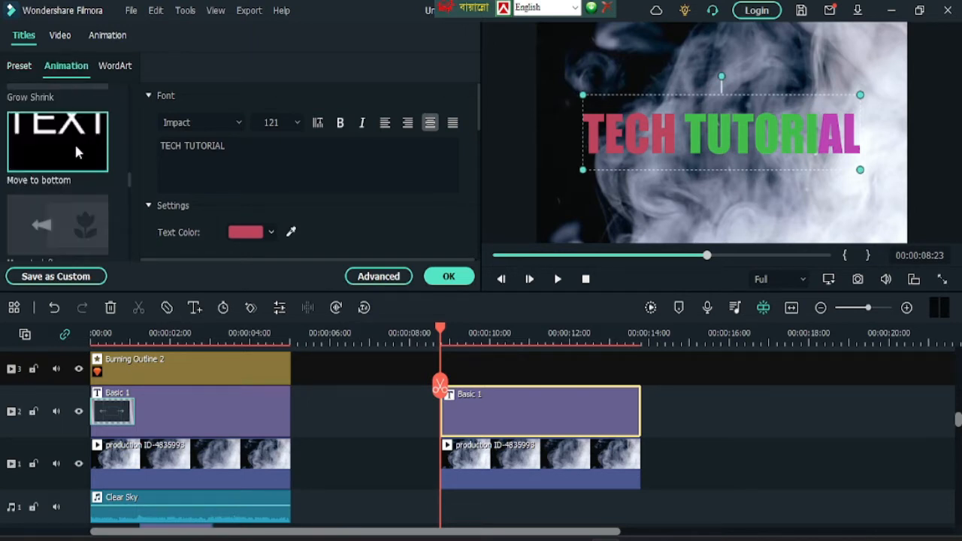
left_click(58, 37)
left_click(25, 37)
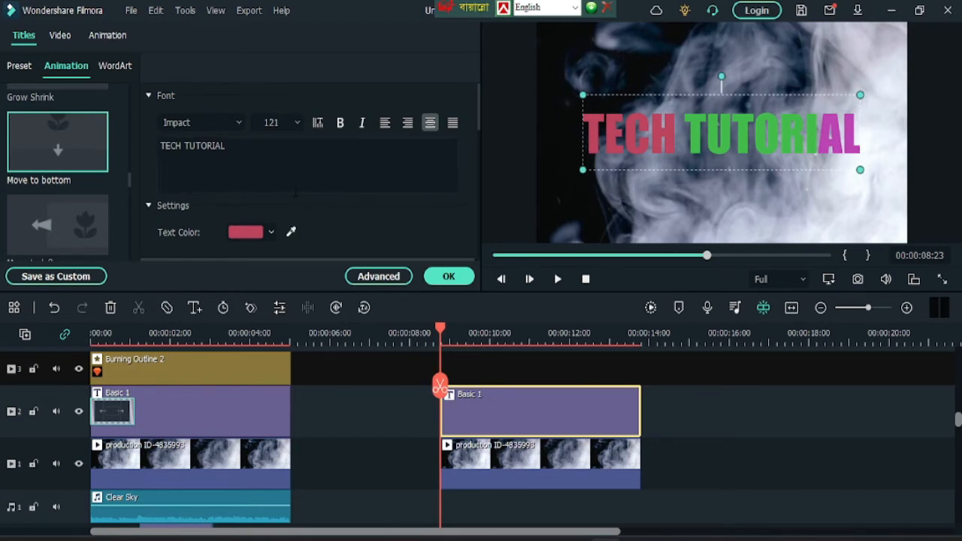
scroll(333, 234, "down", 8)
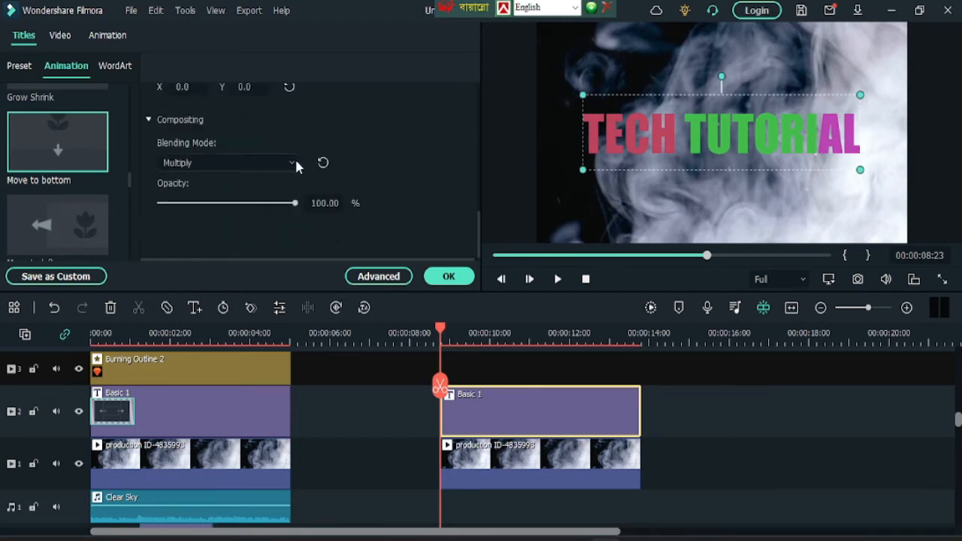
left_click(149, 122)
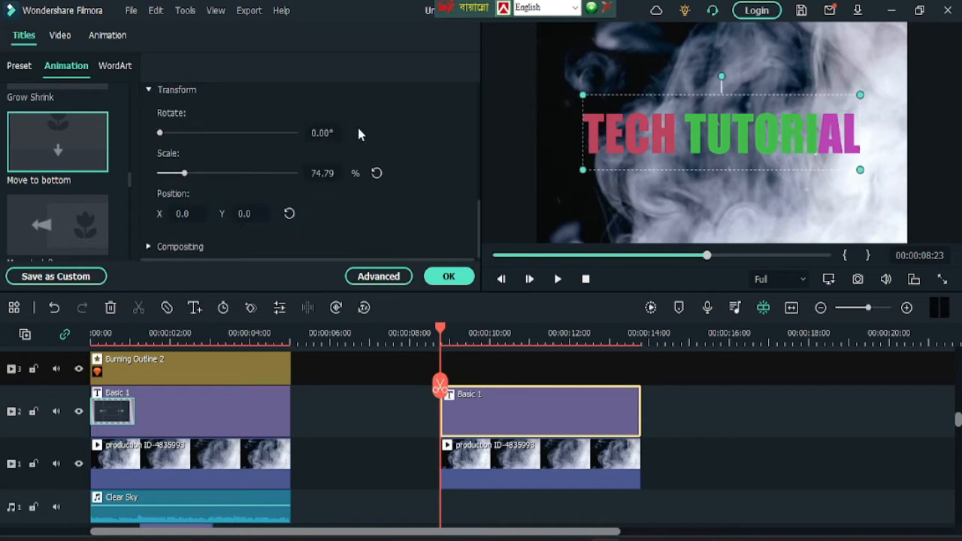
left_click(451, 280)
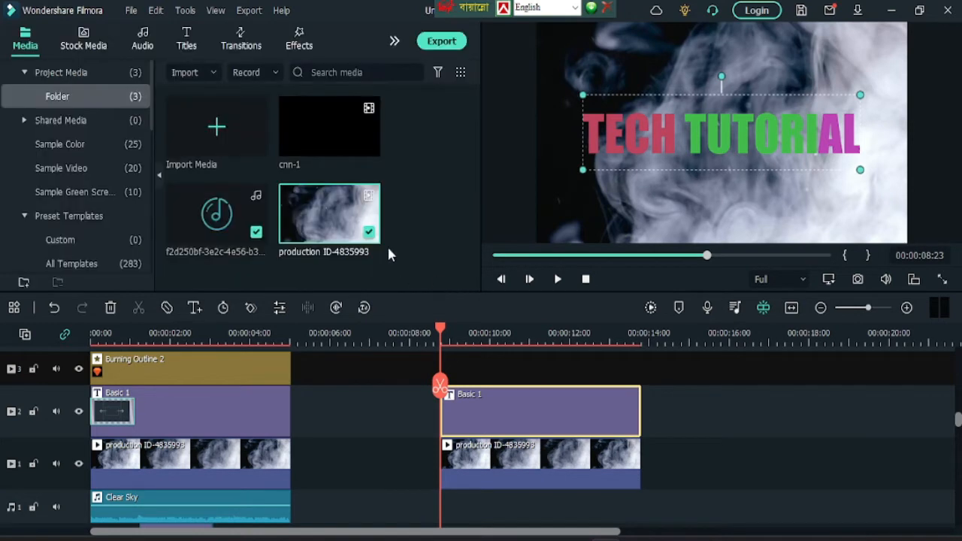
Step: Review the second TECH TUTORIAL title's text, animation and video transform settings, and close them
double_click(531, 412)
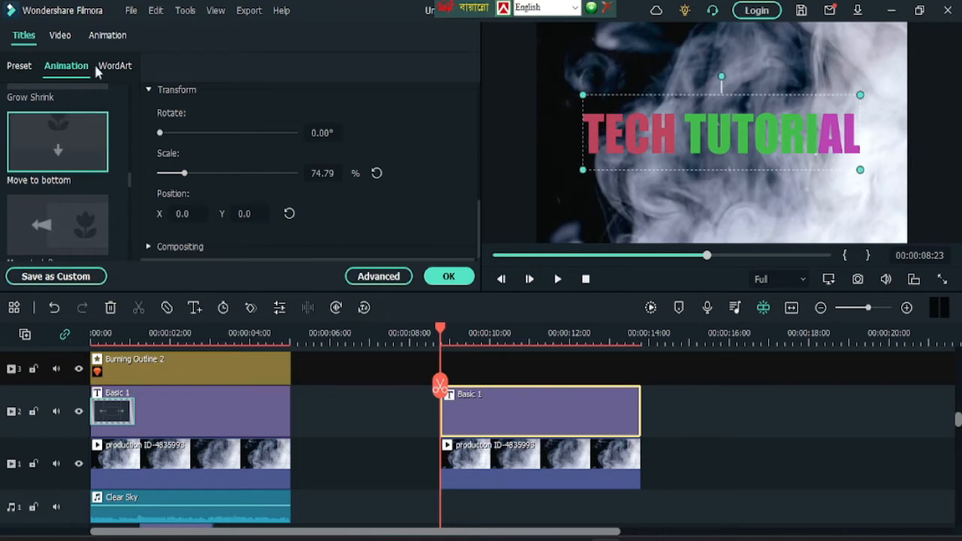
left_click(20, 67)
left_click(60, 38)
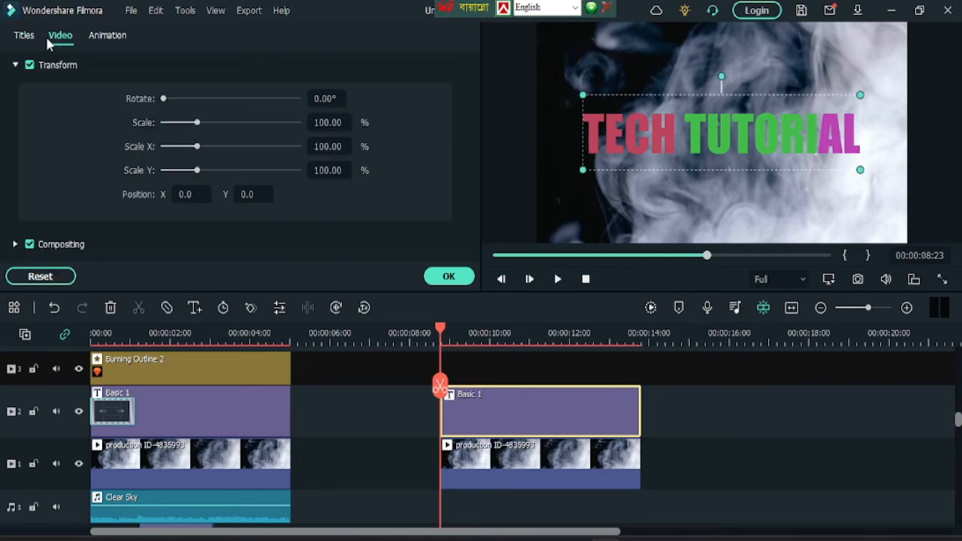
left_click(23, 38)
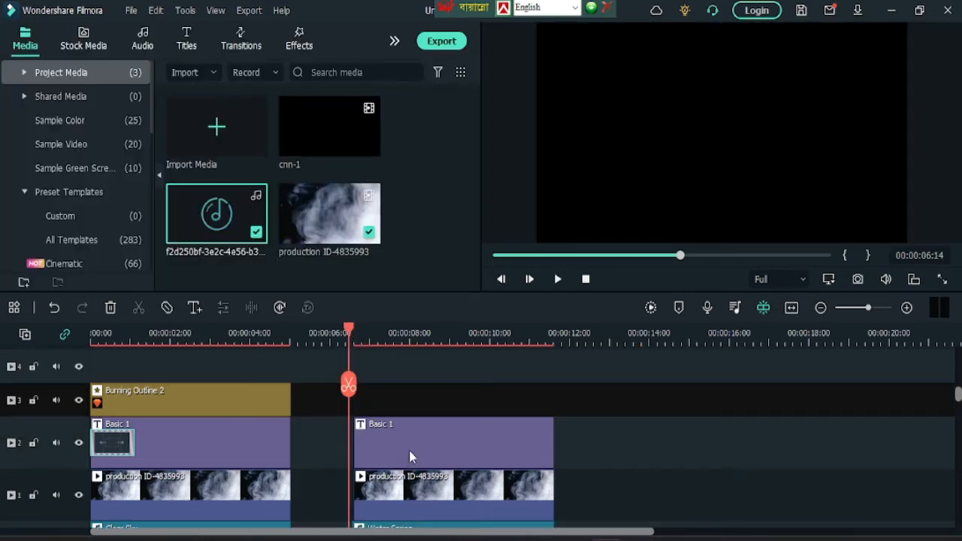
double_click(410, 451)
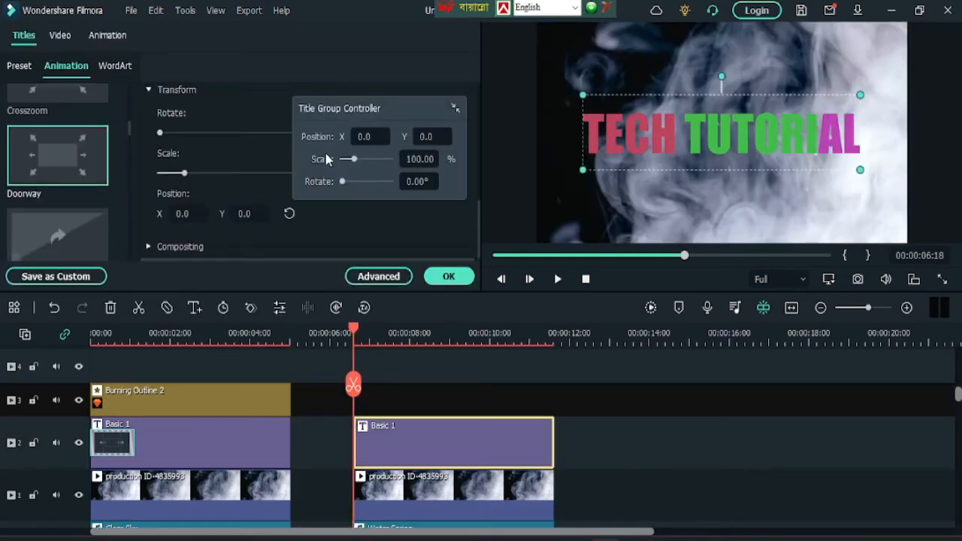
left_click(462, 283)
Step: Add the downloaded Doorway transition to the start of the second title clip and preview it from the clip's start
left_click(299, 39)
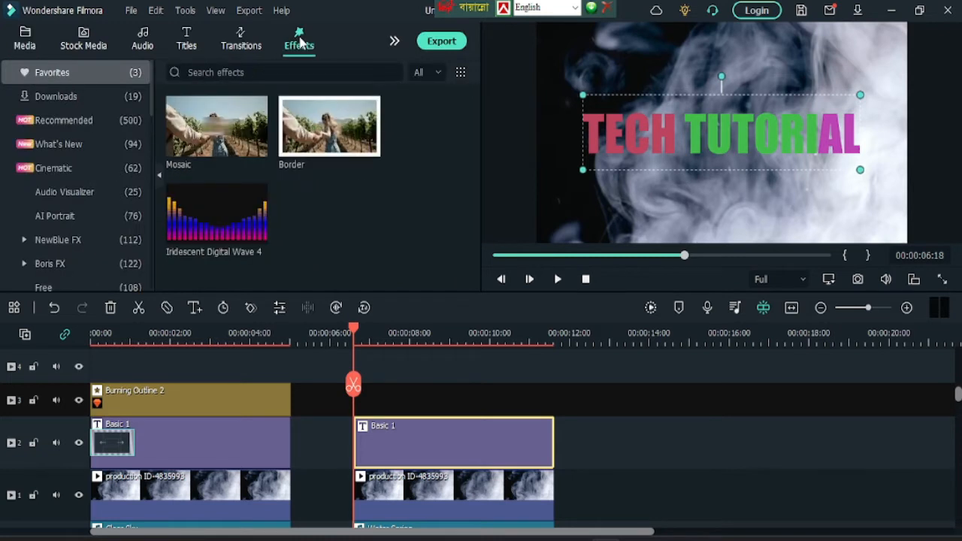
left_click(67, 96)
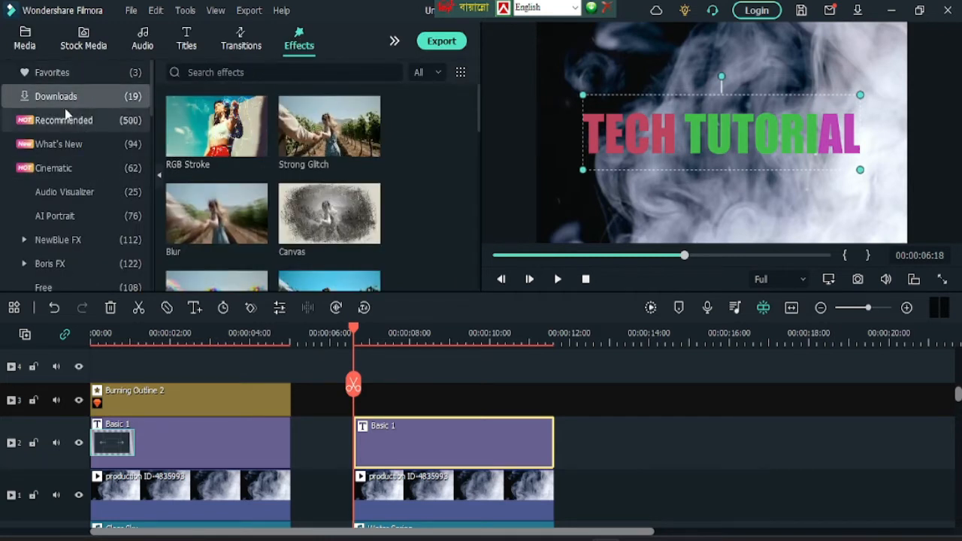
left_click(70, 78)
left_click(83, 98)
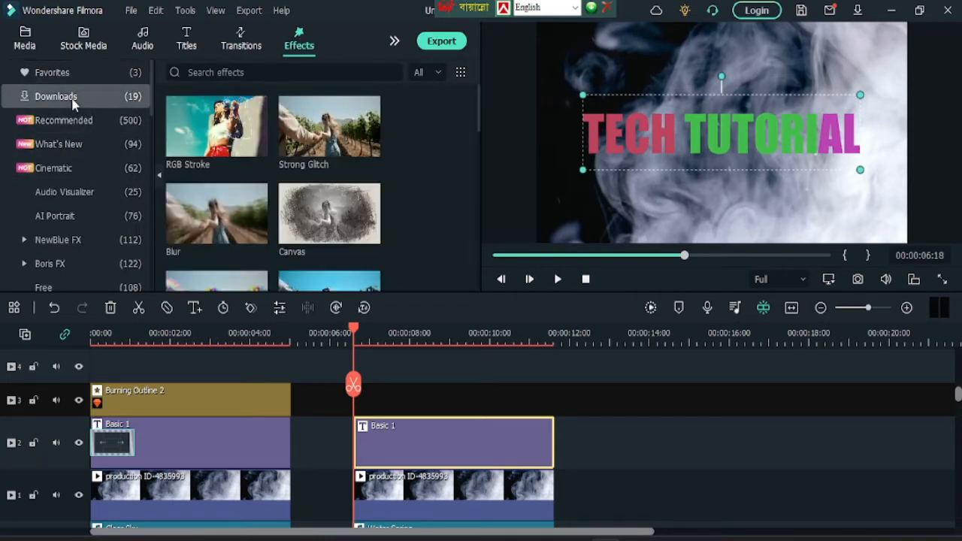
left_click(242, 39)
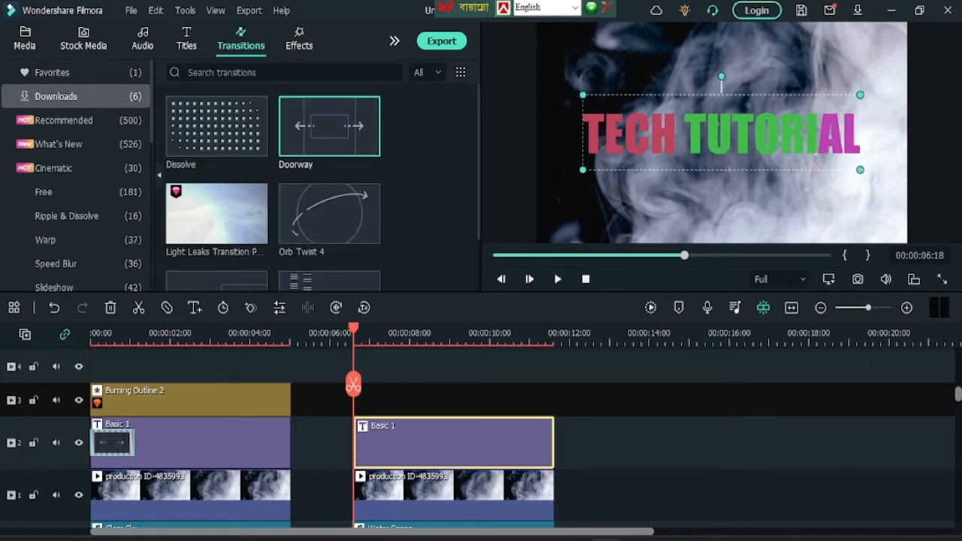
mouse_move(331, 134)
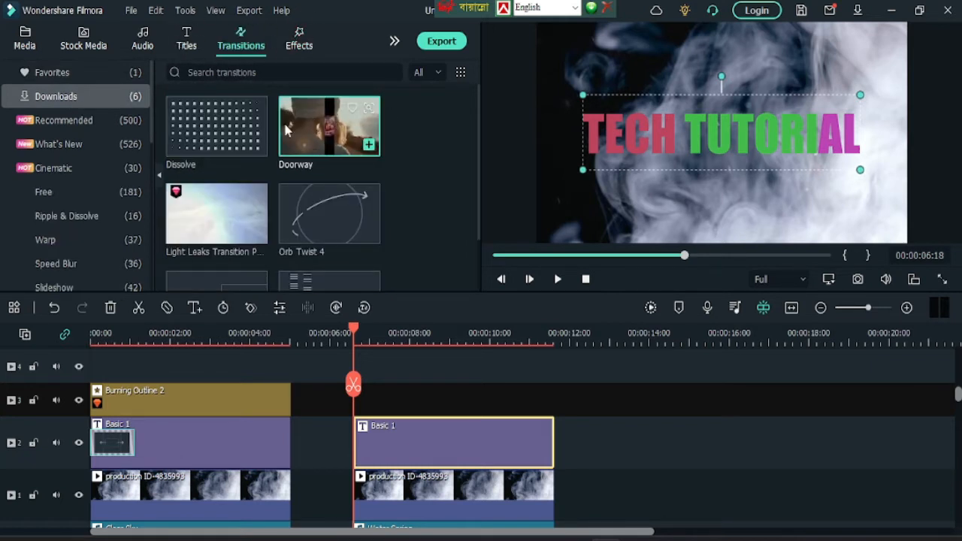
left_click_drag(331, 133, 361, 440)
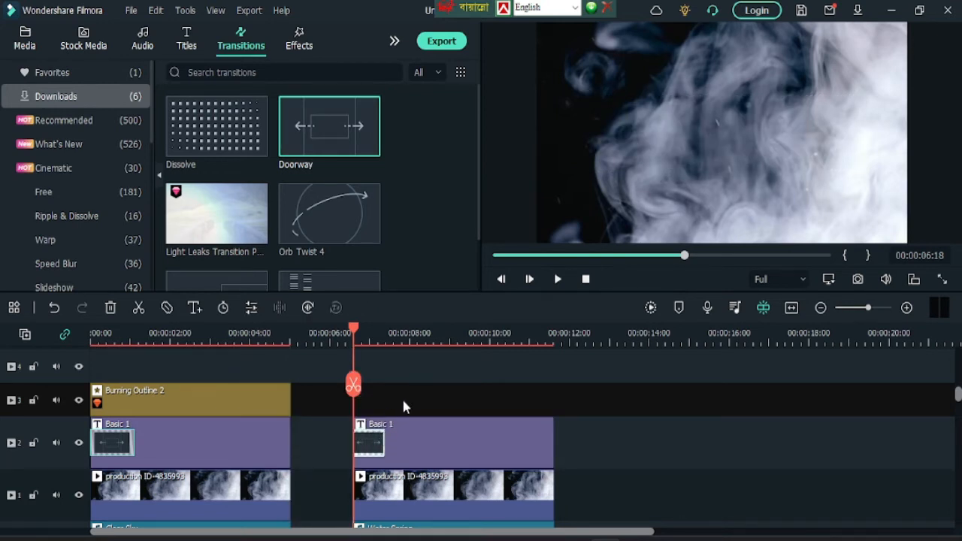
left_click(561, 279)
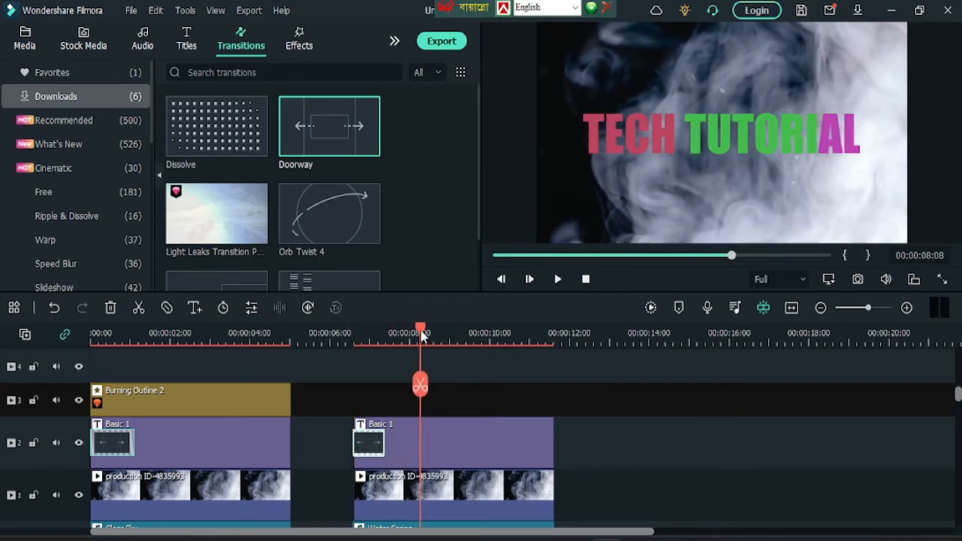
left_click_drag(421, 333, 356, 349)
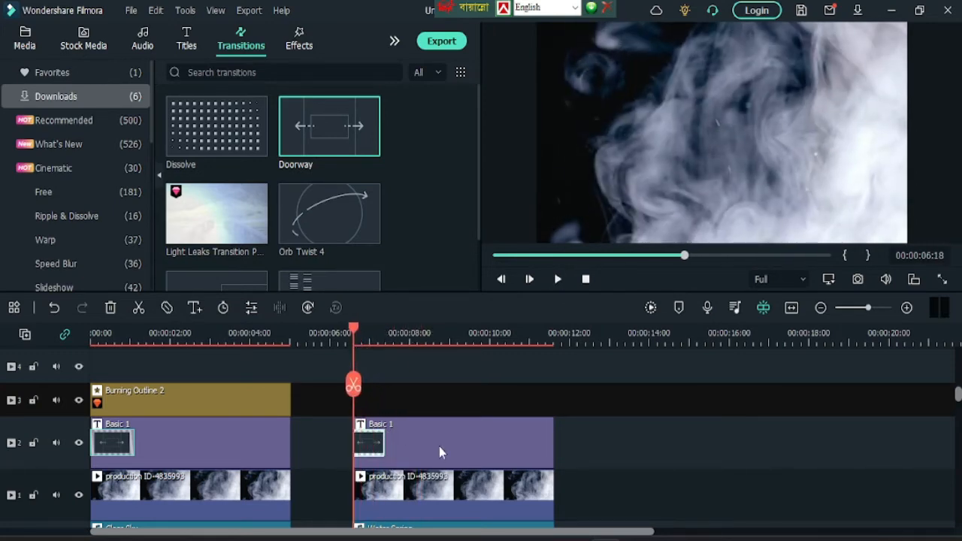
Step: Examine the second title's text animation, video transform and compositing settings, and its motion animation presets
double_click(424, 454)
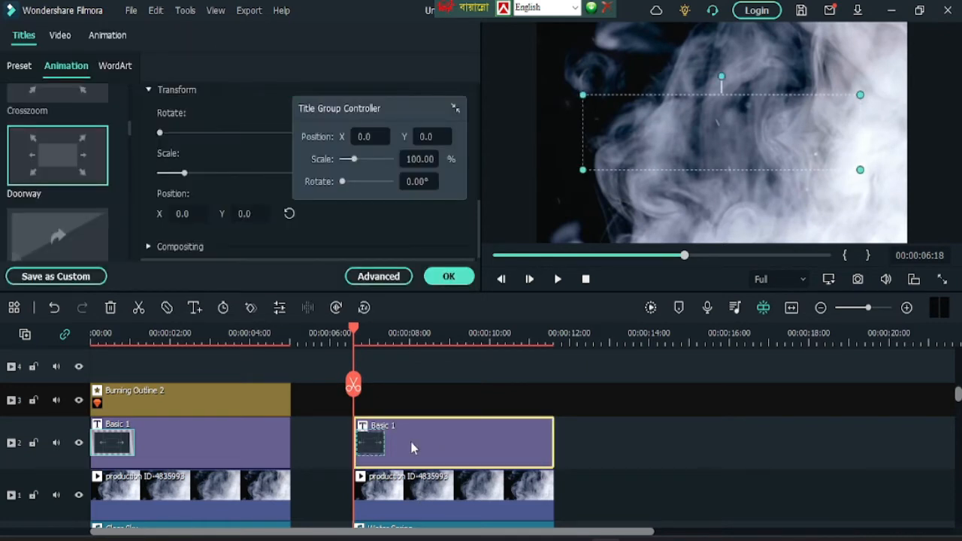
left_click(60, 37)
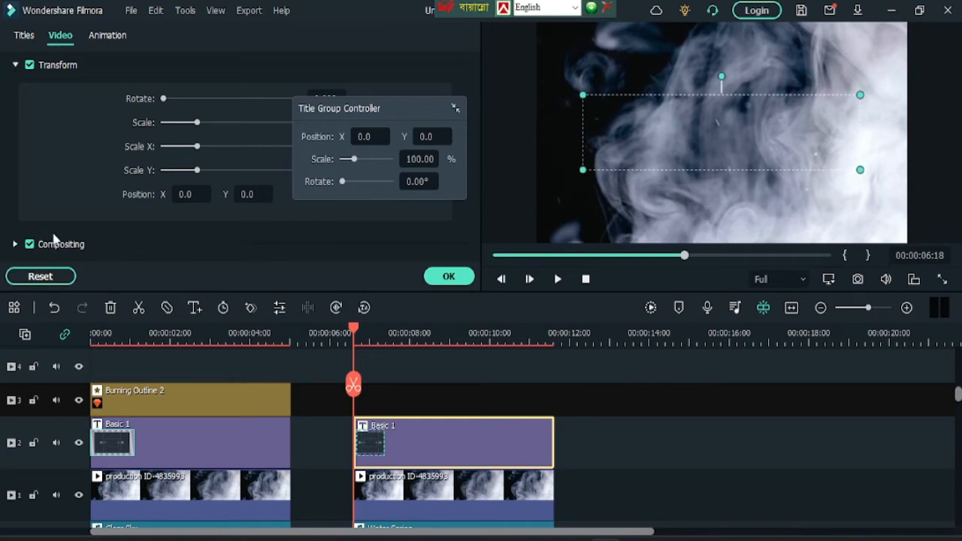
left_click(433, 278)
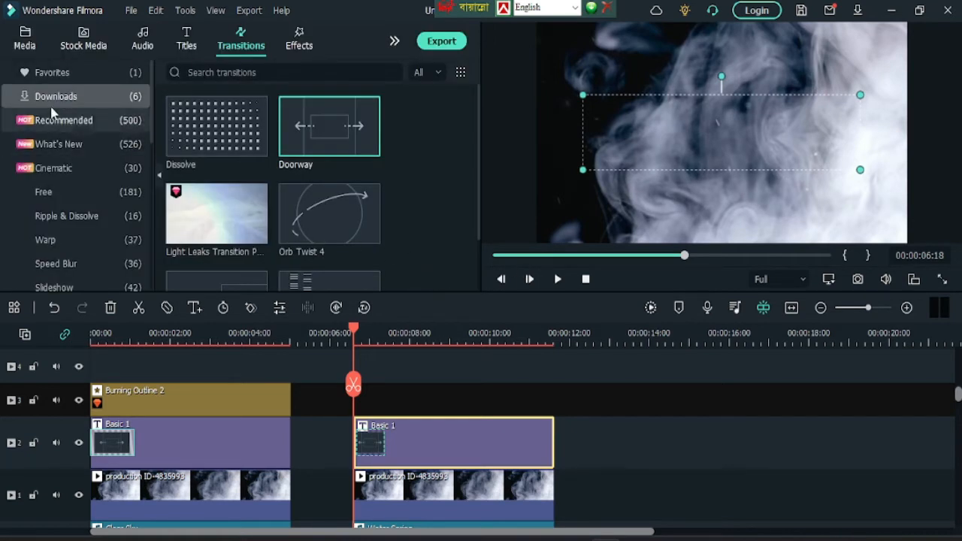
double_click(426, 445)
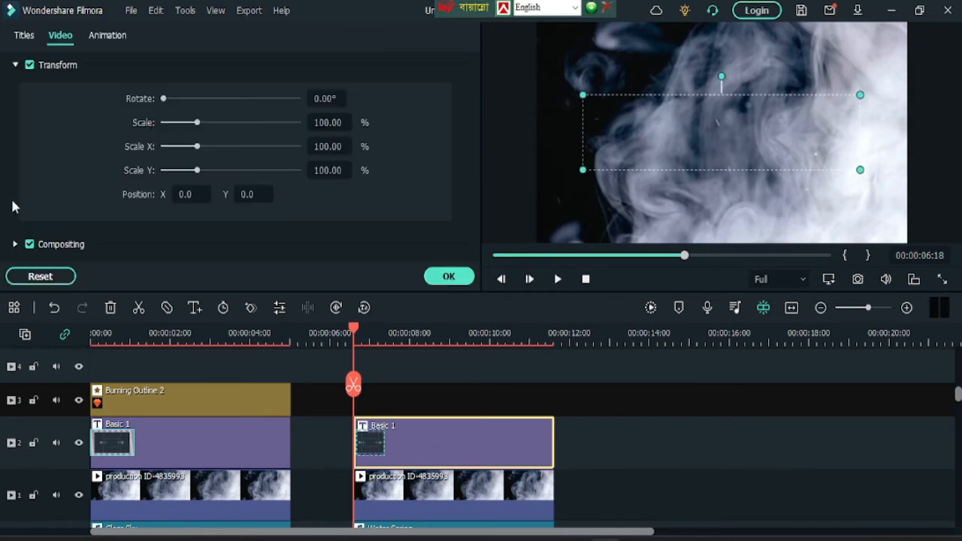
left_click(23, 36)
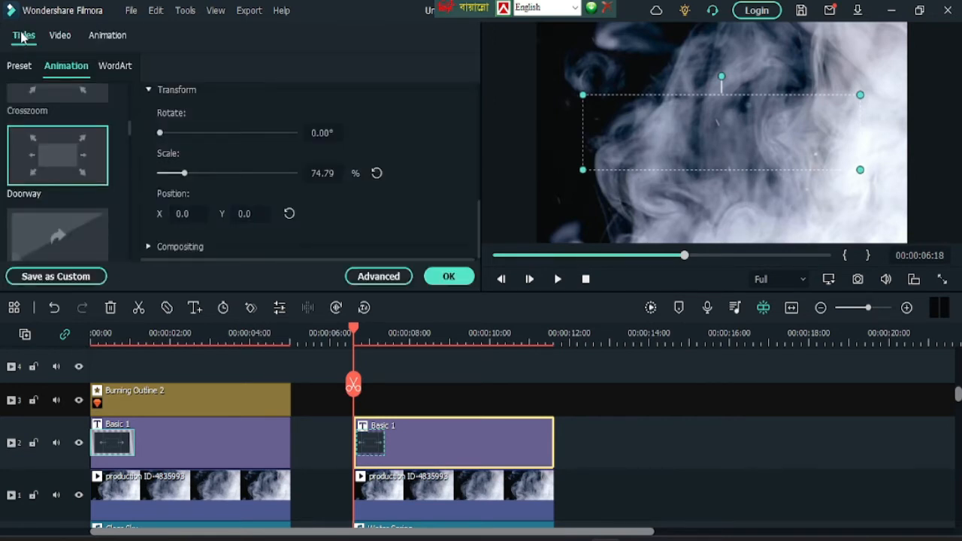
left_click(29, 70)
left_click(59, 36)
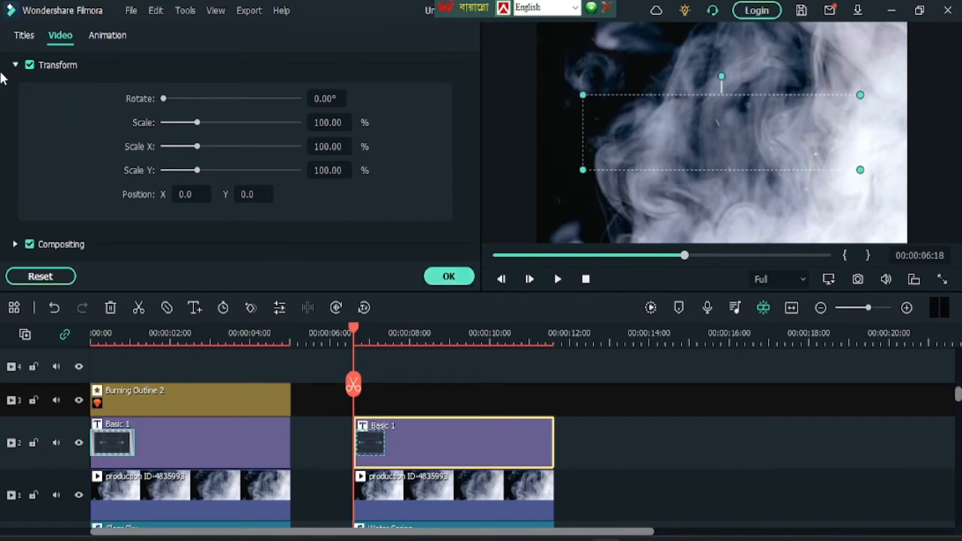
left_click(110, 39)
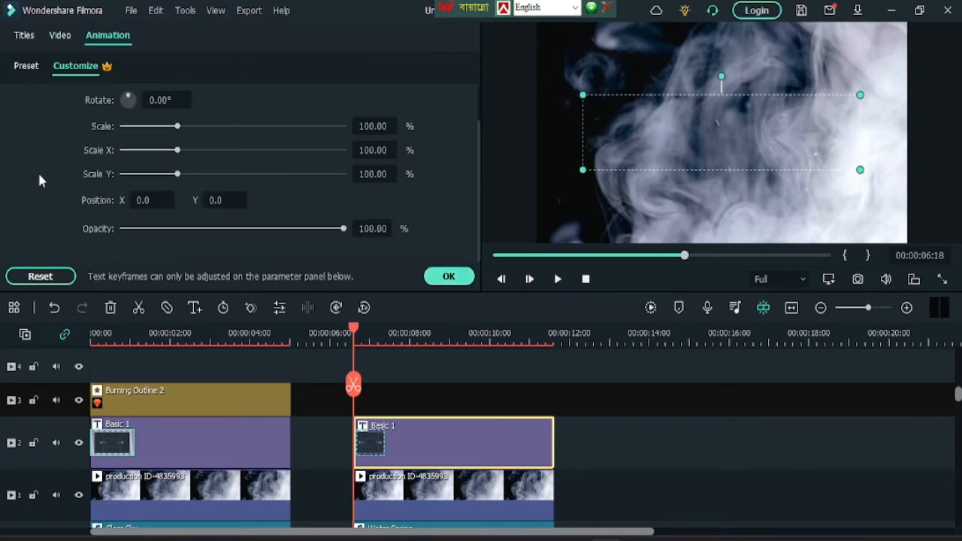
left_click(29, 67)
scroll(25, 155, "down", 5)
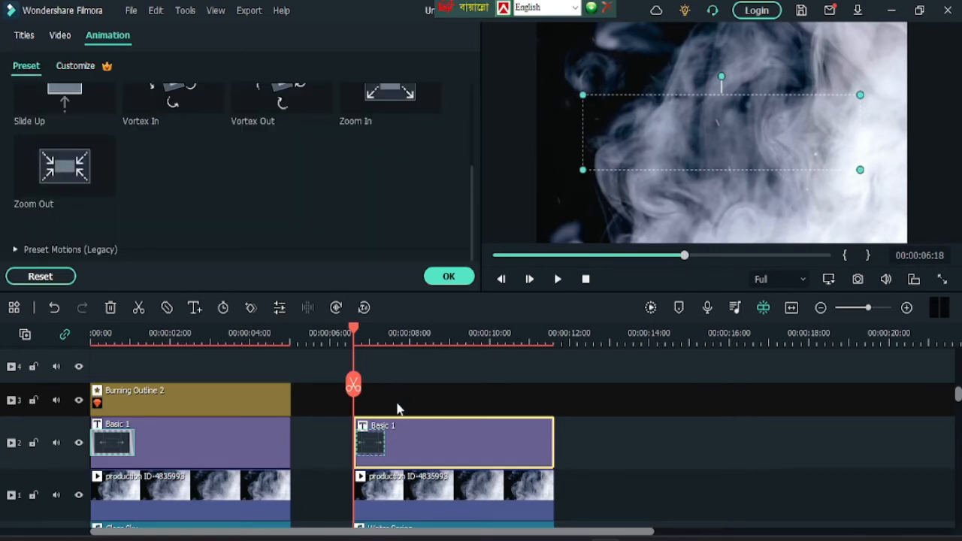
Step: Play back the second title with its Doorway transition, return the playhead to the clip's start and close the title settings
left_click(558, 279)
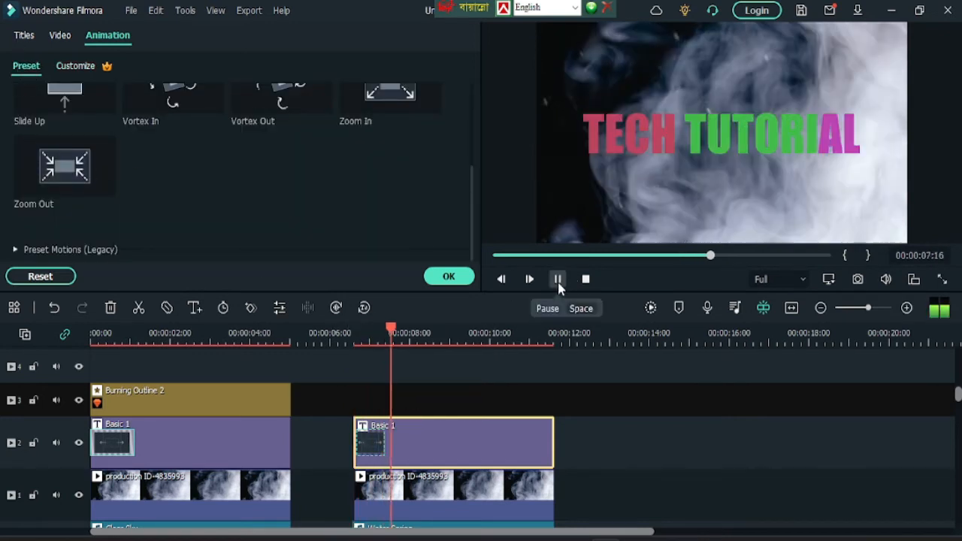
left_click(558, 279)
left_click_drag(423, 331, 351, 343)
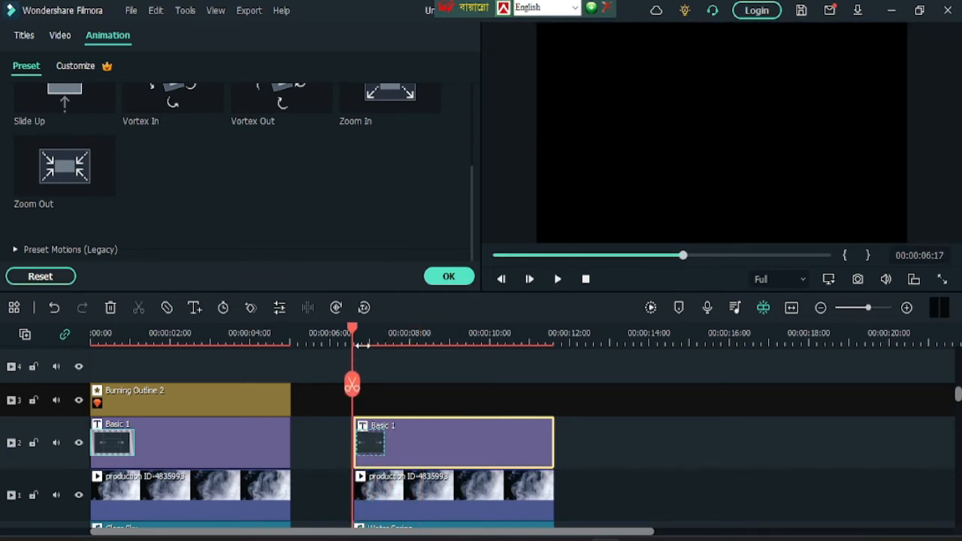
left_click(449, 275)
Step: Search the effects for BURNING OUTLINE and place Burning Outline 2 on track 3 above the second title
left_click(298, 45)
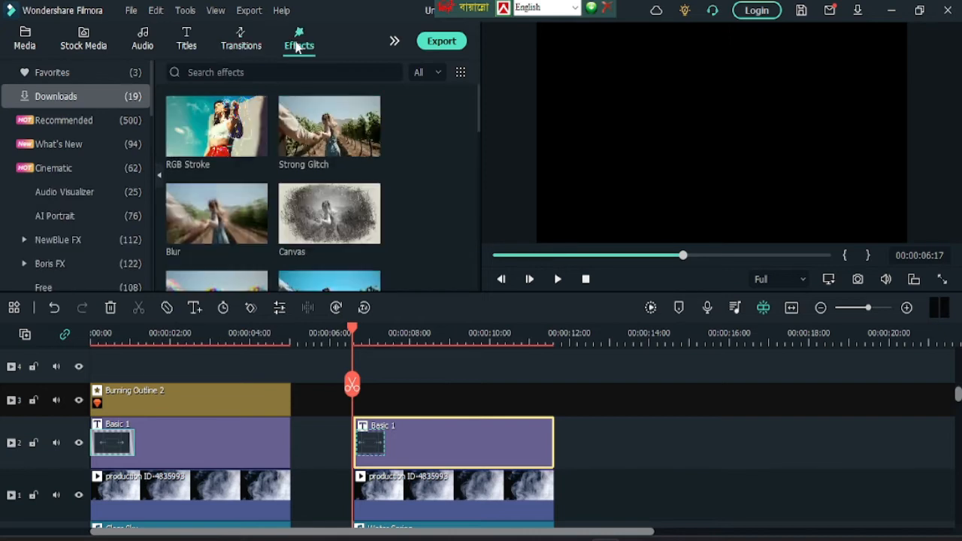
left_click(218, 72)
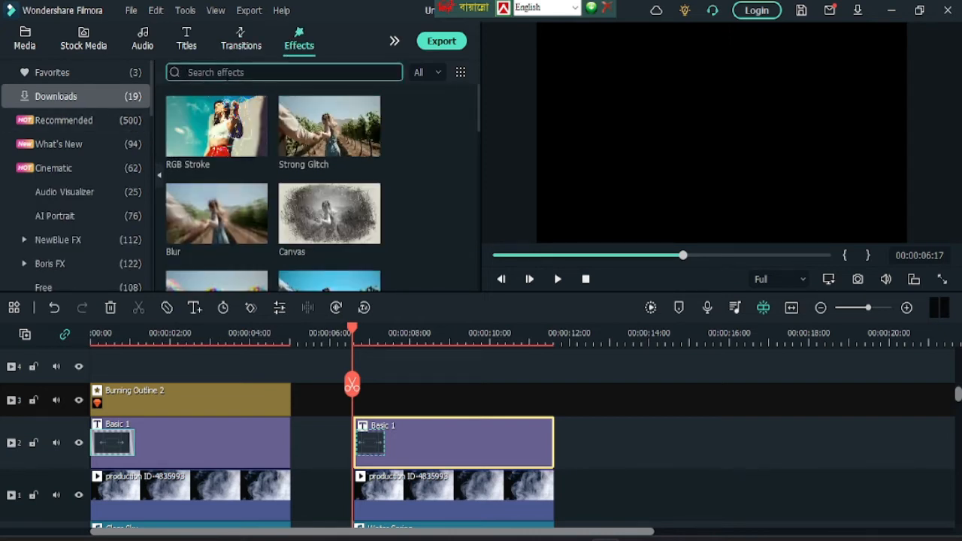
type("BURNING OUTLINE")
key("Return")
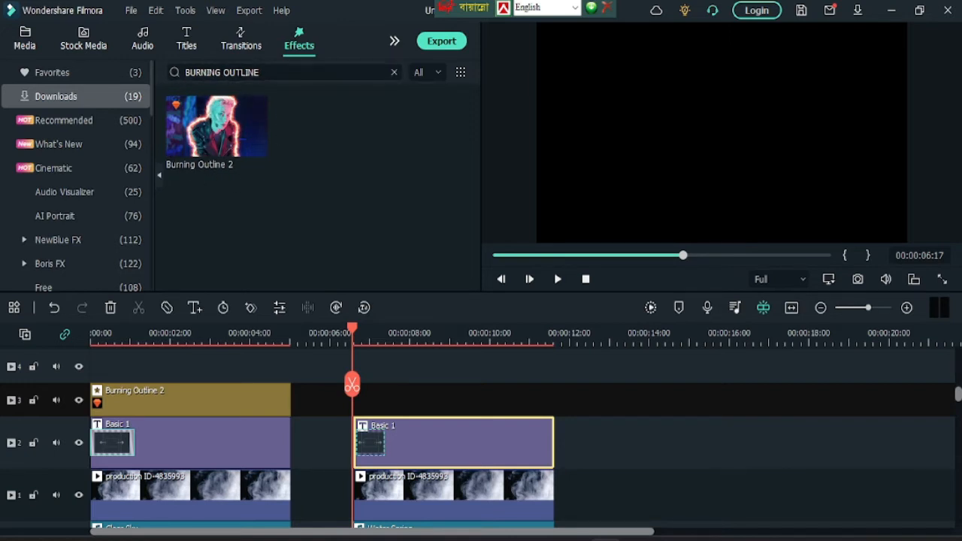
mouse_move(200, 150)
left_click_drag(200, 150, 369, 389)
Step: Set the second Burning Outline 2 effect's Radius to 5.00, Zoom Start Node to 0.05, Zoom End Node to 1.00 and Duration to 5.00
double_click(402, 412)
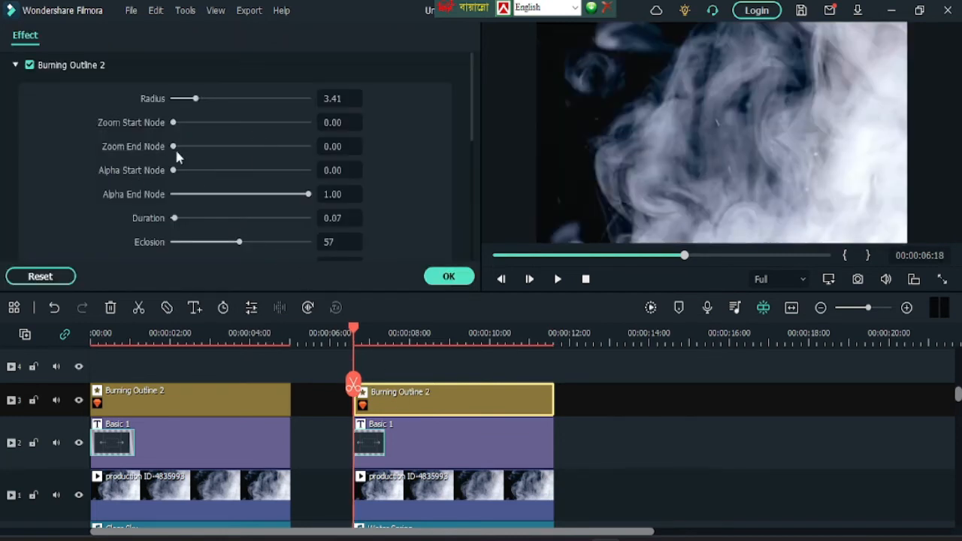
left_click_drag(173, 122, 180, 122)
left_click_drag(173, 147, 321, 153)
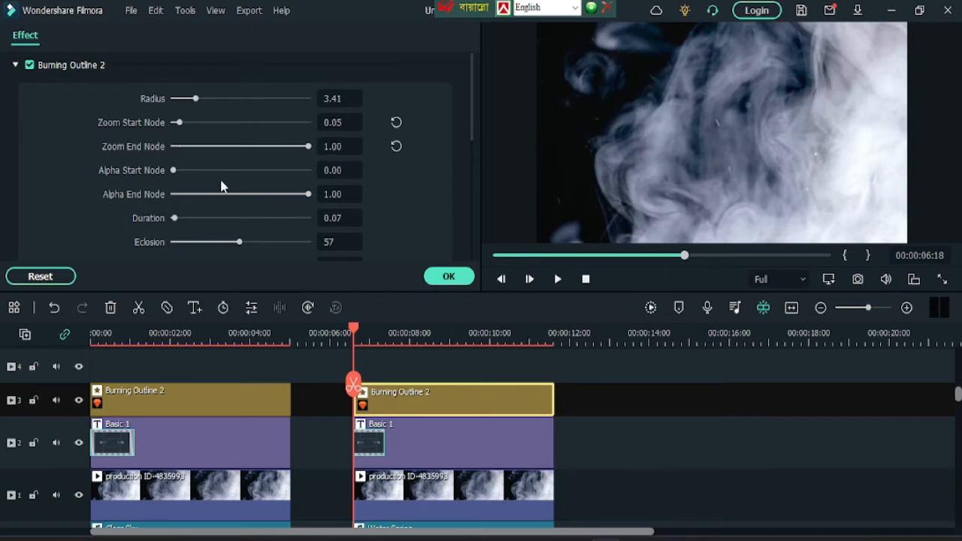
left_click_drag(194, 102, 205, 103)
left_click_drag(174, 219, 327, 224)
left_click(456, 278)
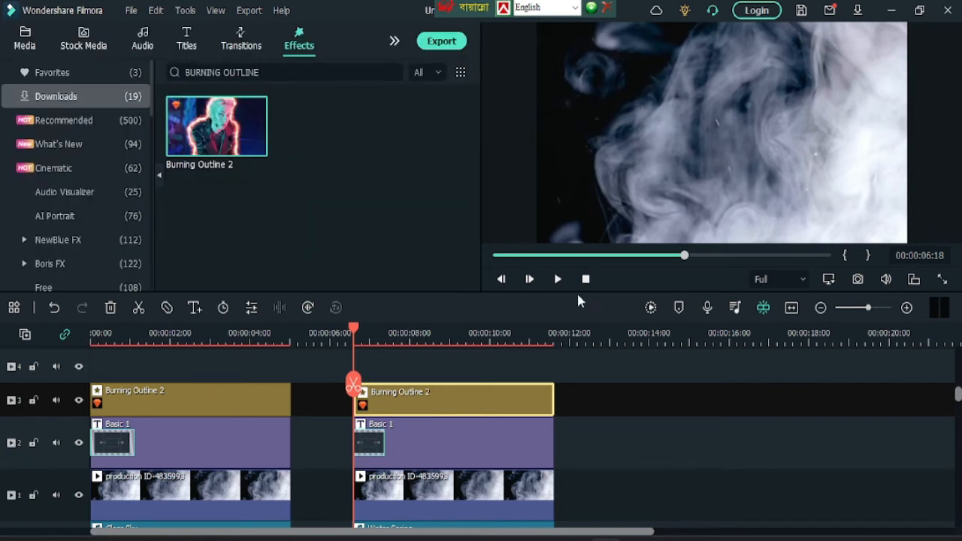
Step: Play back the second title with the Burning Outline 2 effect and return the playhead to the clip's start
left_click(558, 280)
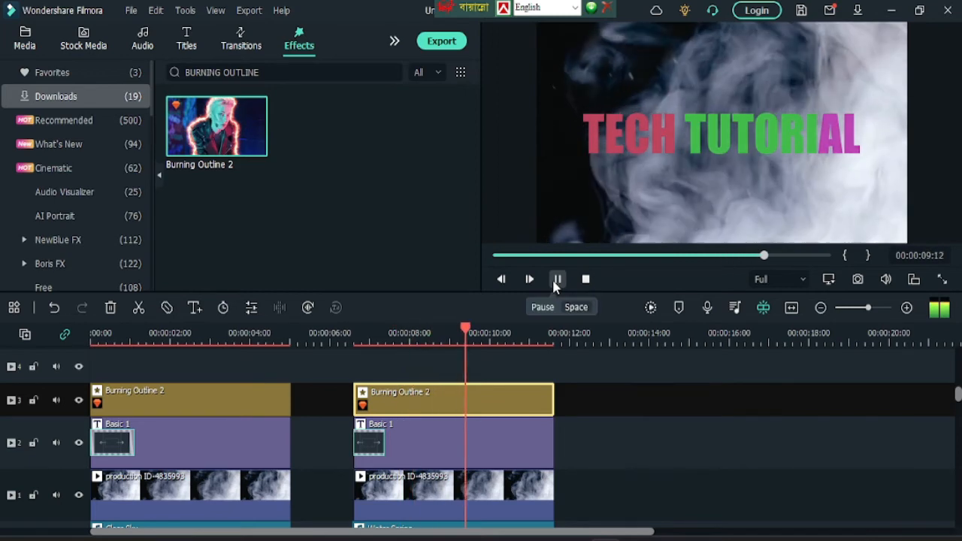
left_click(558, 280)
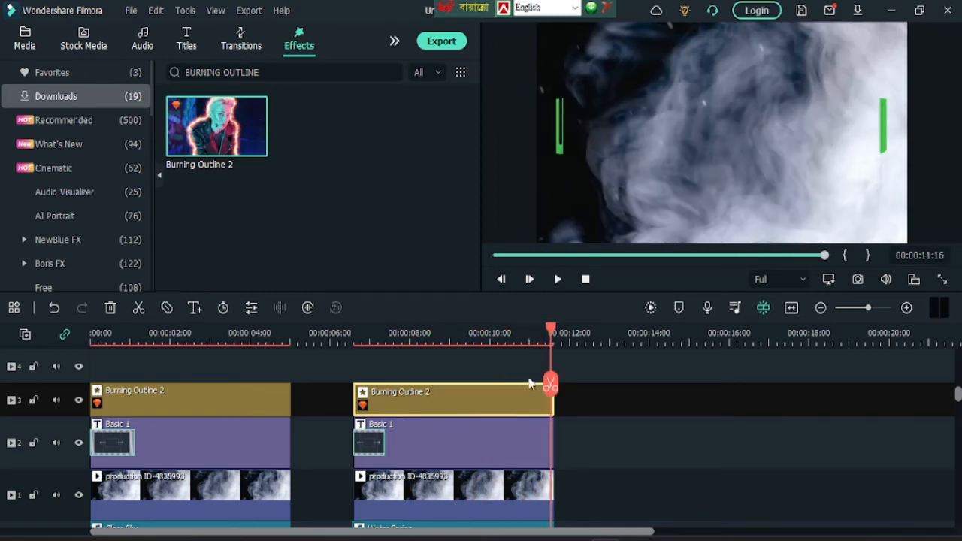
left_click_drag(553, 331, 360, 391)
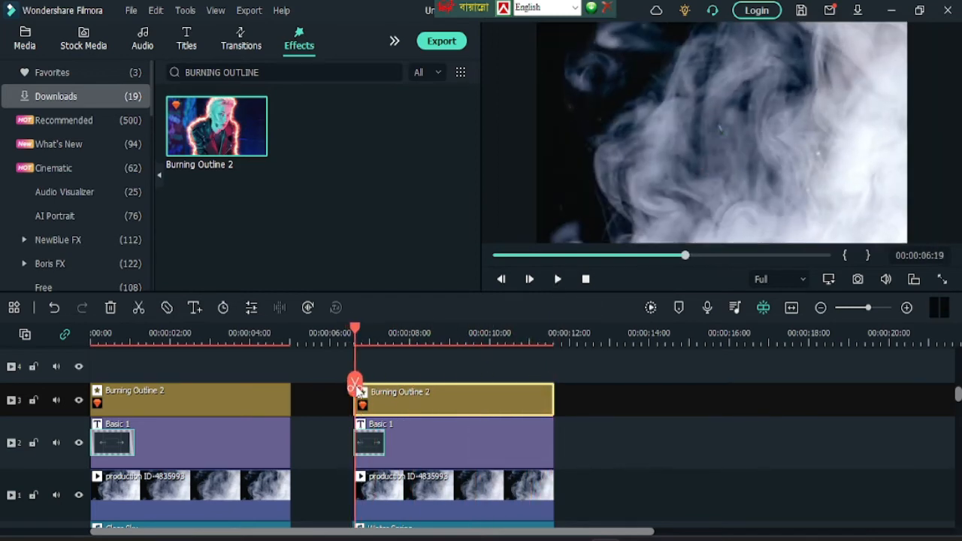
Step: Enable Random Color and Multiple People for the second Burning Outline 2 effect and check its other parameters
double_click(419, 406)
scroll(229, 200, "down", 5)
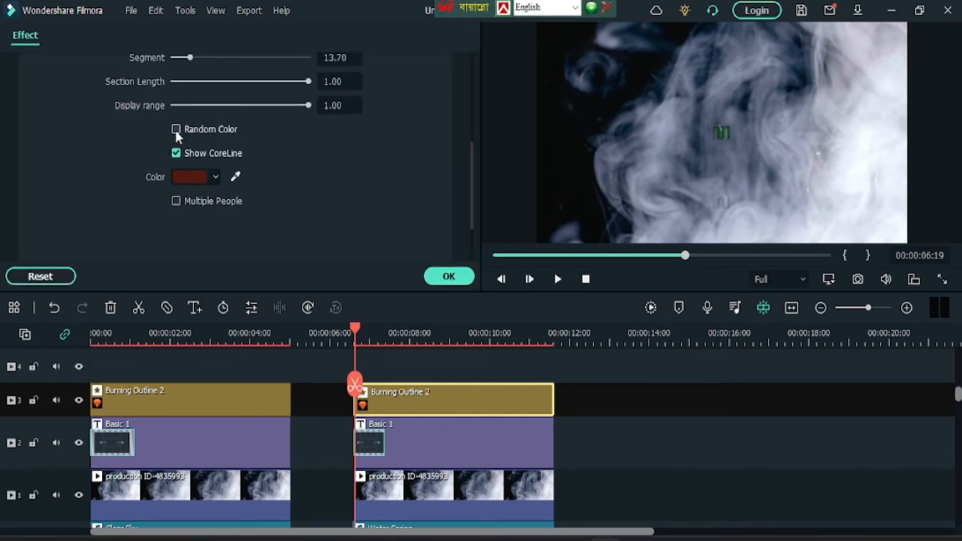
left_click(176, 201)
scroll(293, 147, "up", 10)
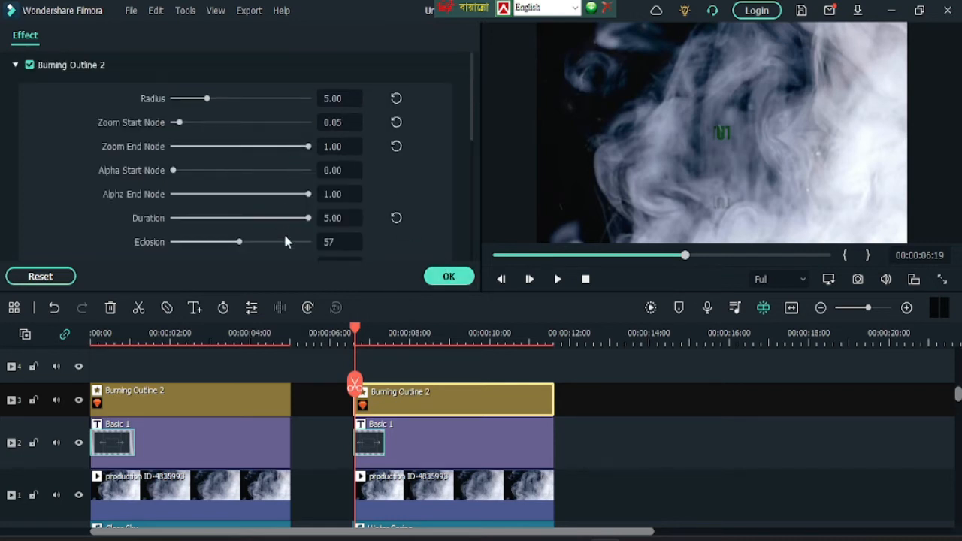
scroll(279, 230, "down", 10)
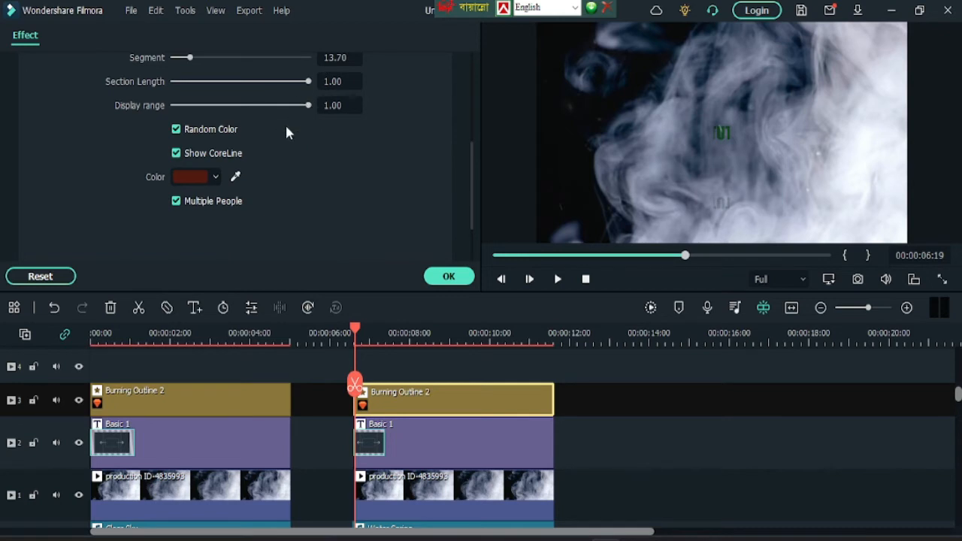
scroll(286, 132, "up", 10)
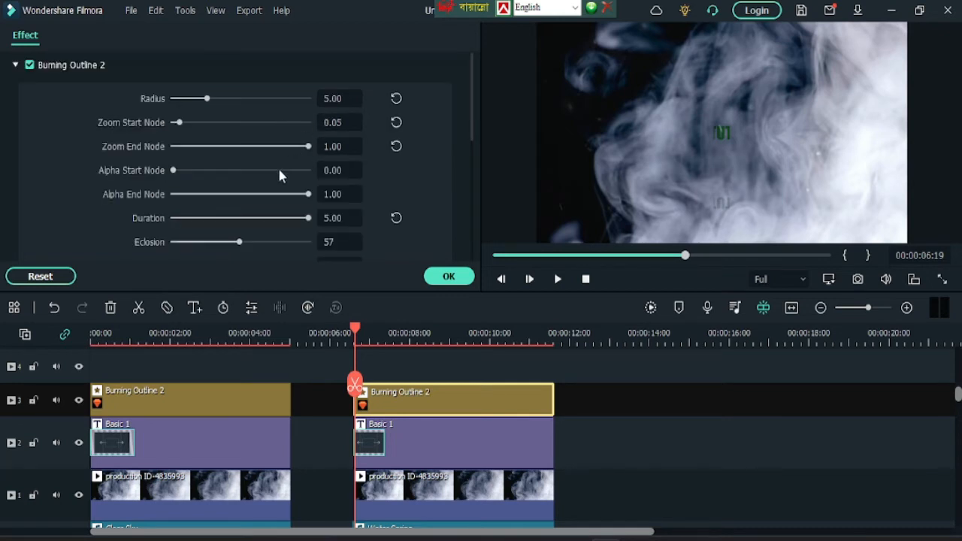
Step: Set the second Burning Outline 2 effect's Duration to 3.91 and play back the second title
left_click_drag(308, 218, 278, 218)
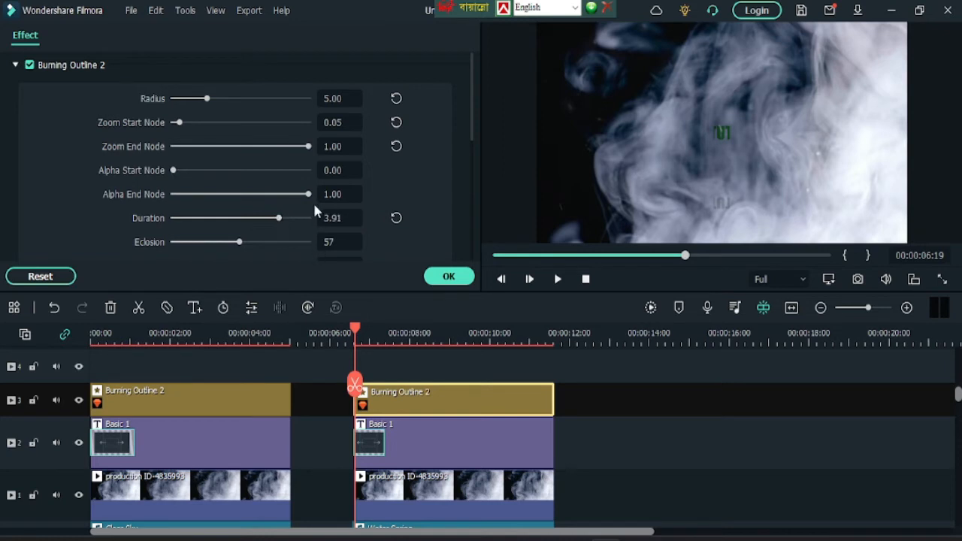
left_click(455, 277)
left_click(557, 280)
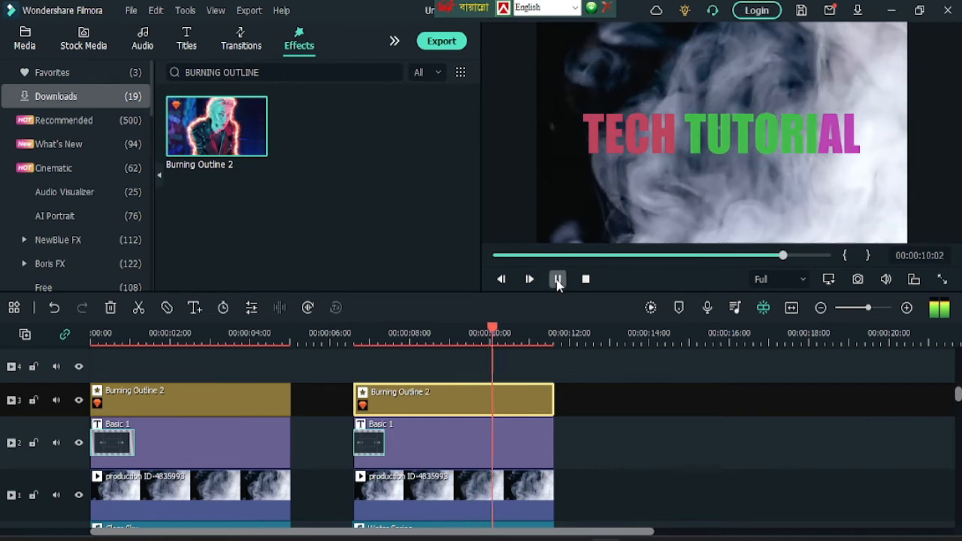
left_click(557, 279)
Step: Move the second title with its effect, smoke background and audio to start at about 11.6 seconds, and play it back
mouse_move(410, 395)
left_mouse_down()
mouse_move(410, 429)
mouse_move(515, 386)
mouse_move(600, 412)
left_mouse_up()
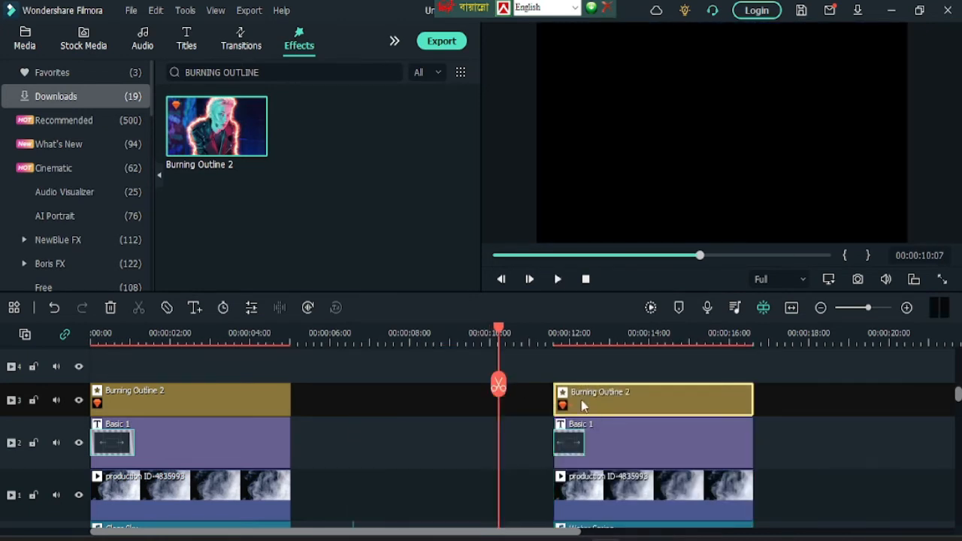
scroll(698, 366, "down", 1)
left_click_drag(524, 532, 646, 532)
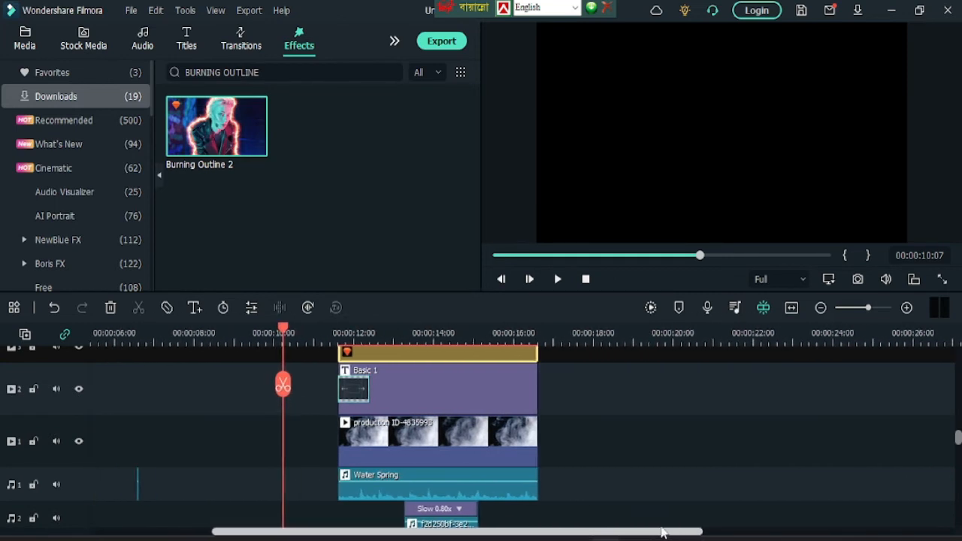
scroll(568, 413, "up", 1)
left_click(327, 339)
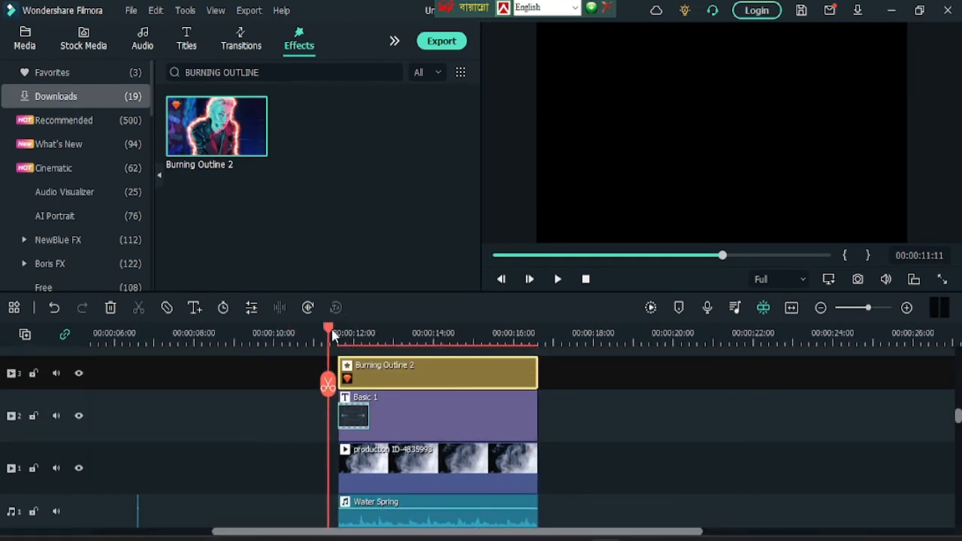
left_click(335, 337)
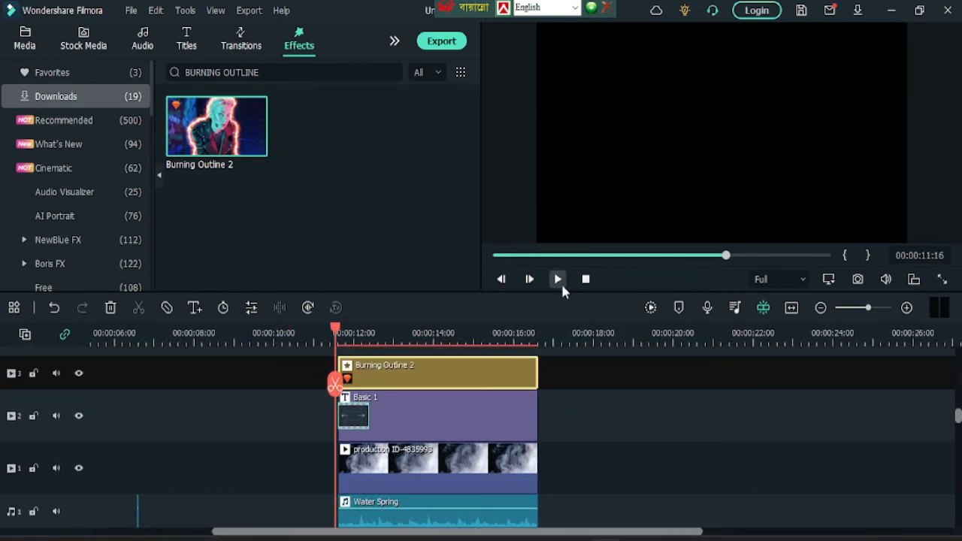
left_click(558, 279)
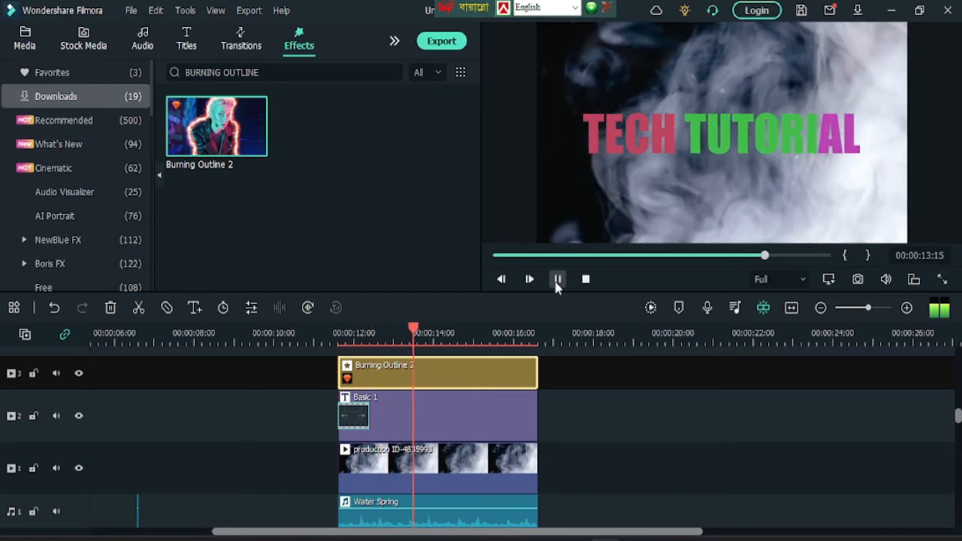
left_click(558, 280)
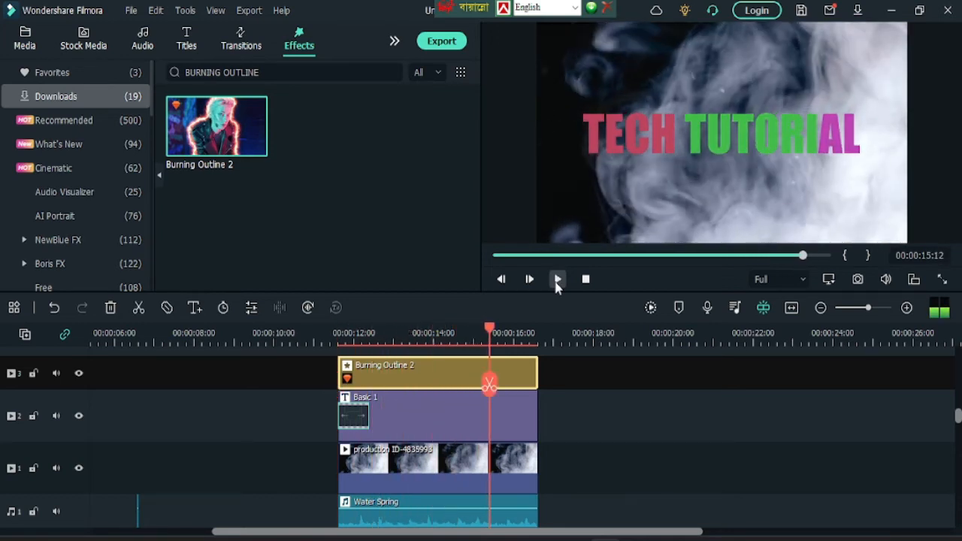
Step: Examine the color, compositing and other video settings of the second smoke background clip
double_click(418, 426)
double_click(419, 461)
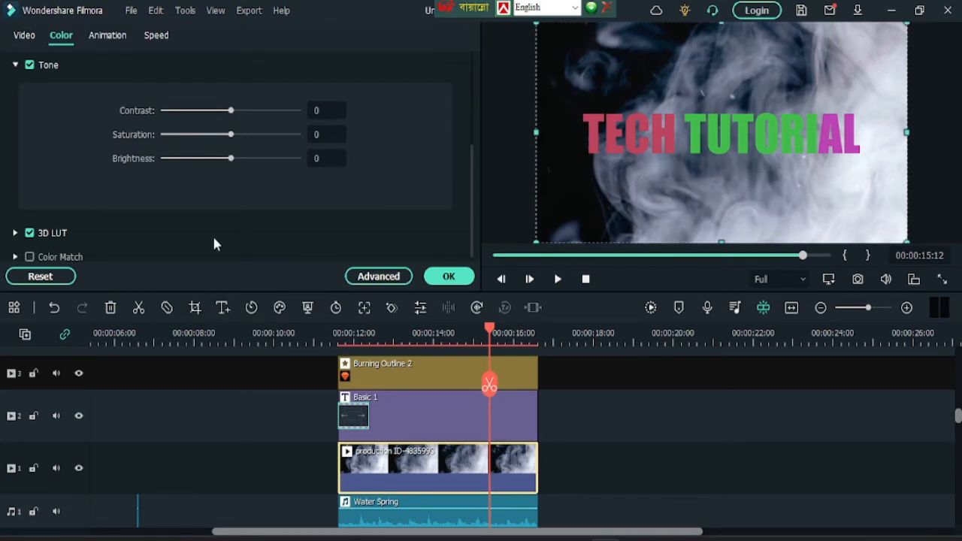
scroll(47, 134, "down", 1)
scroll(43, 188, "up", 5)
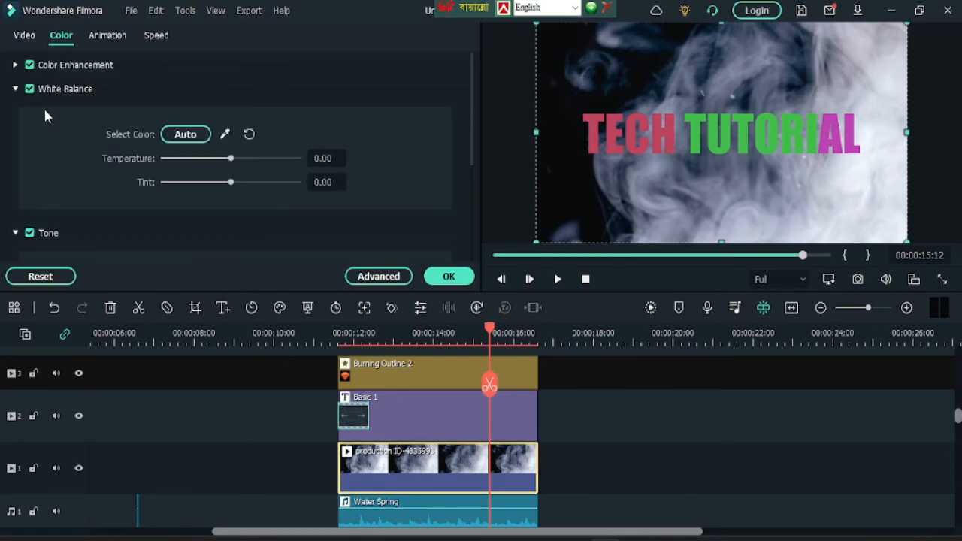
left_click(24, 36)
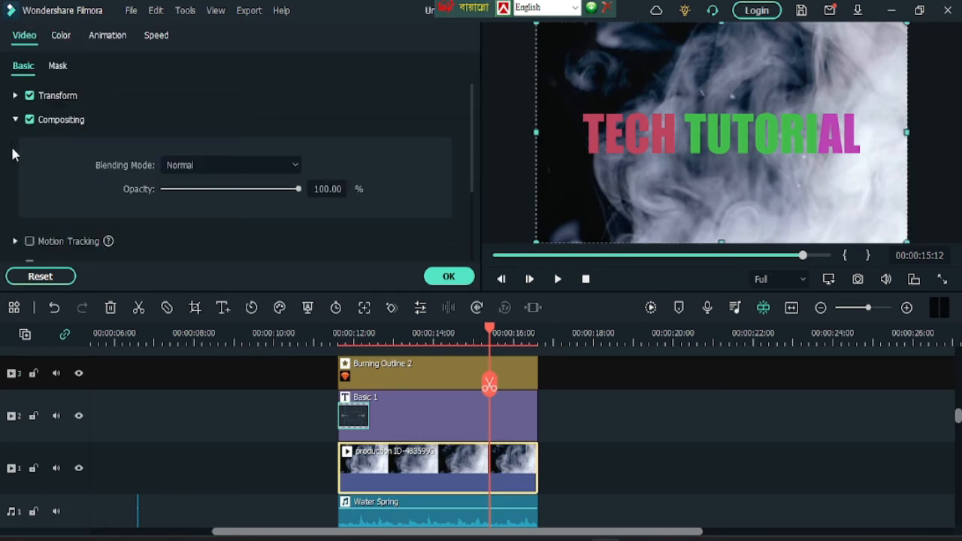
scroll(15, 154, "down", 5)
left_click(30, 178)
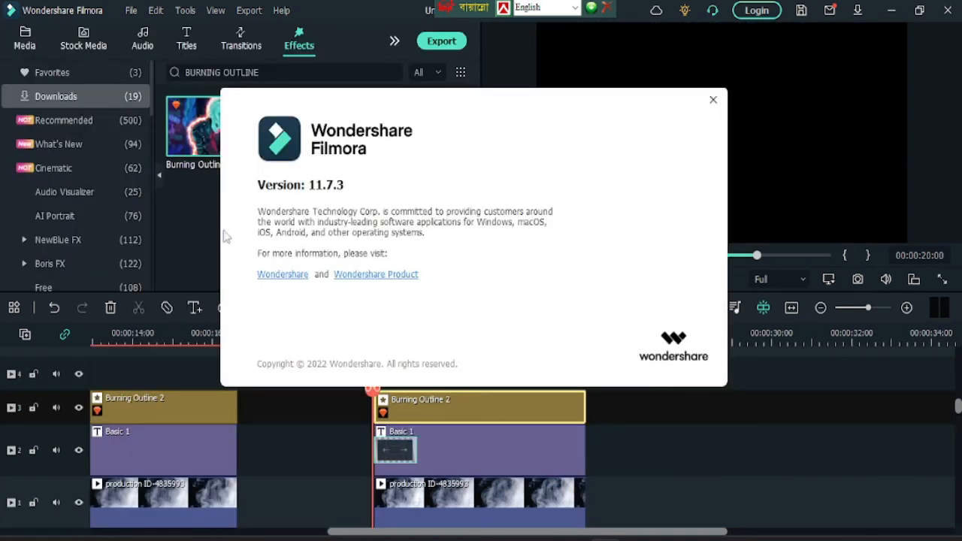
Step: Close the version information and add a Basic 1 title on track 4, ending flush with the clips below it
left_click(714, 100)
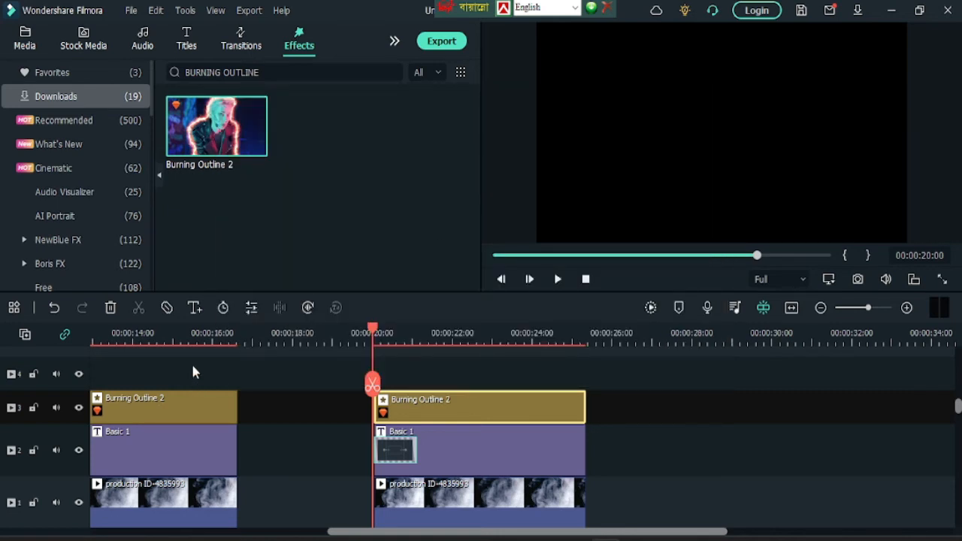
left_click(194, 307)
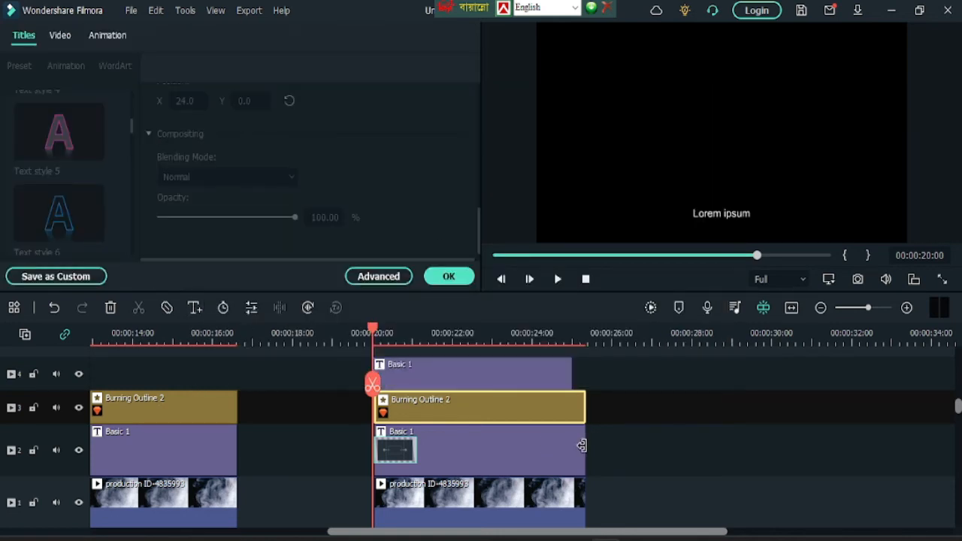
left_click_drag(507, 374, 509, 376)
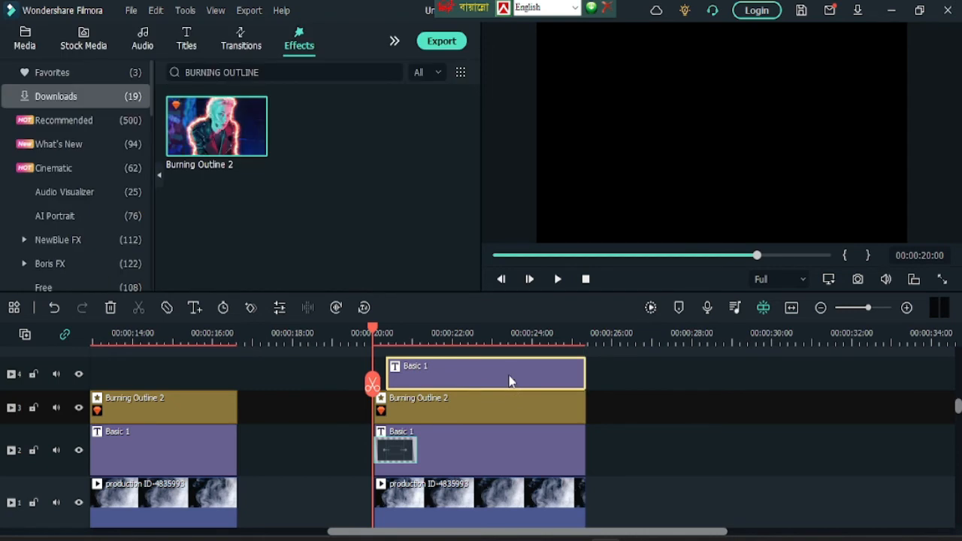
Step: Enlarge the track 4 title to font size 38 and replace its text with TECH TUTORIAL
double_click(509, 376)
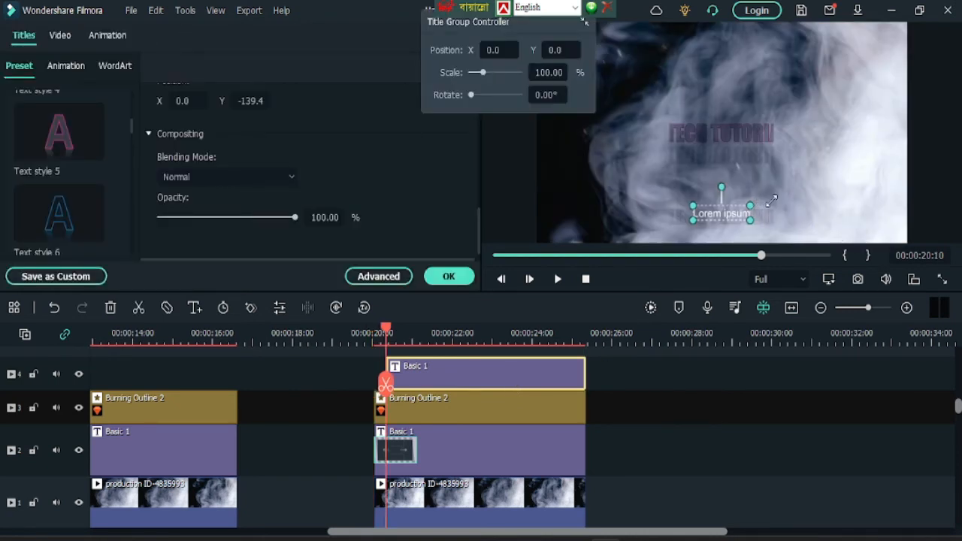
left_click_drag(772, 202, 784, 197)
scroll(299, 180, "up", 5)
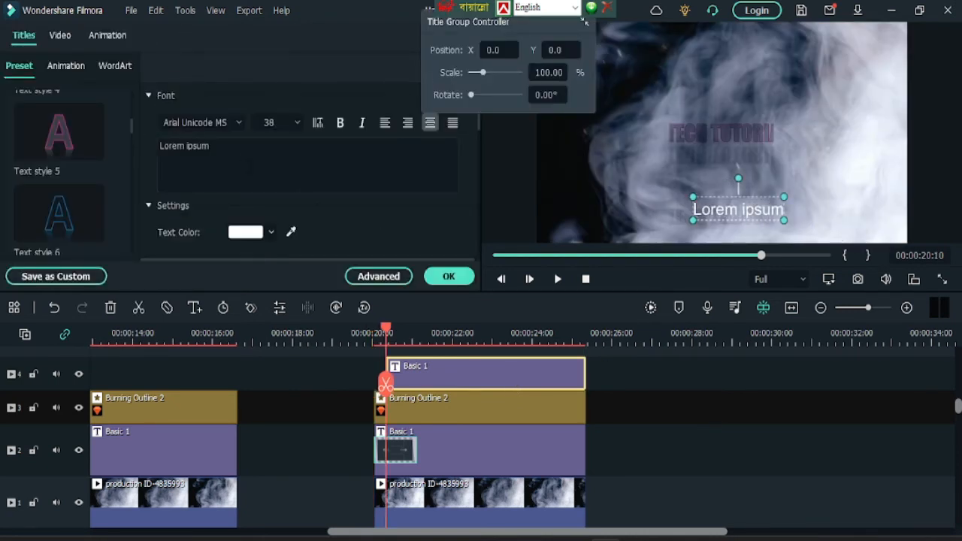
left_click(236, 151)
key("BackSpace")
key("BackSpace")
key("BackSpace")
key("BackSpace")
key("BackSpace")
key("BackSpace")
key("BackSpace")
key("BackSpace")
key("BackSpace")
key("BackSpace")
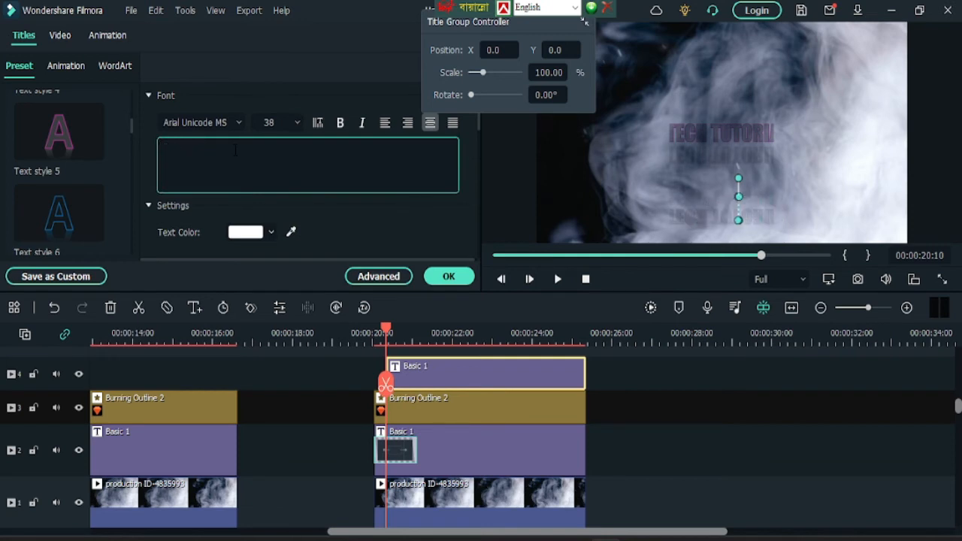
type("TECH")
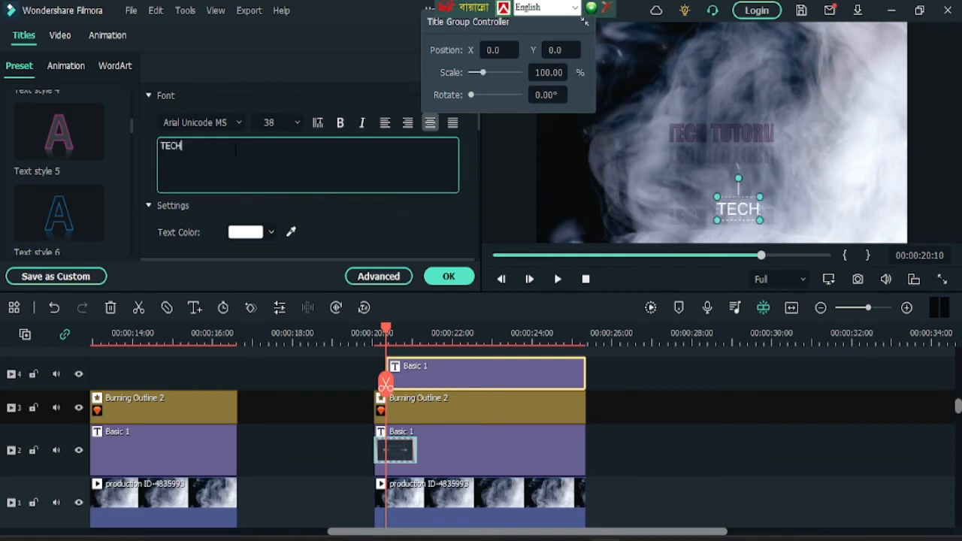
type(" TUTORIAL")
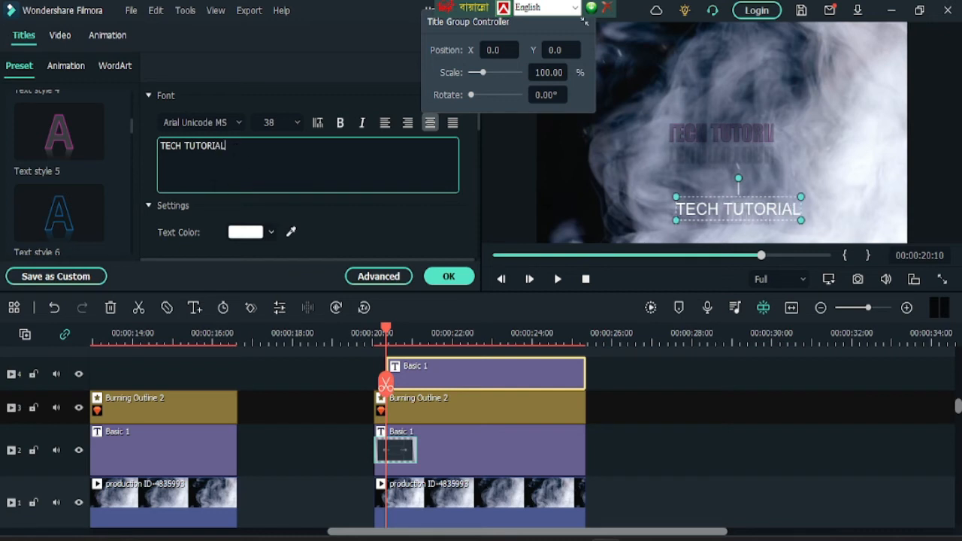
Step: Set the track 4 title's font to Baloo and apply the red WordArt style with a yellow glow
left_click(237, 124)
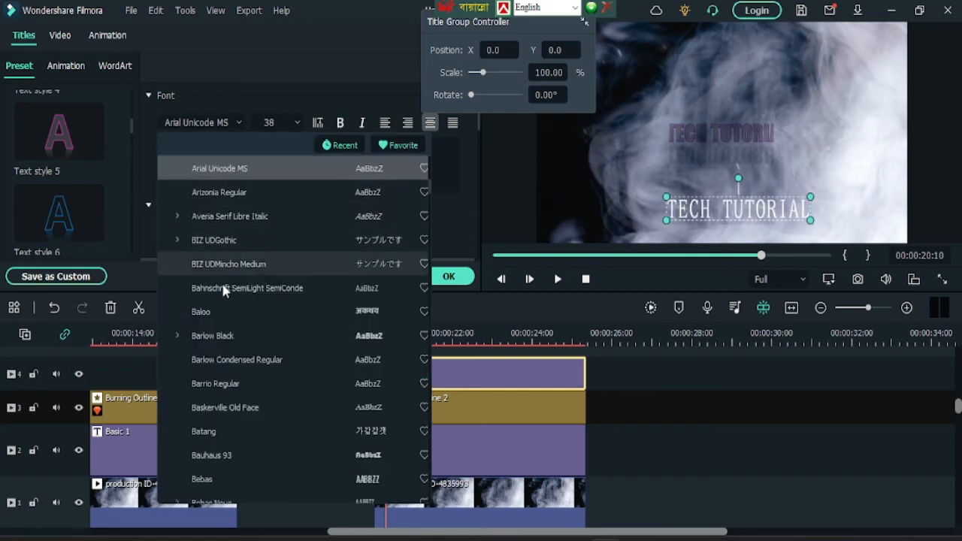
left_click(225, 312)
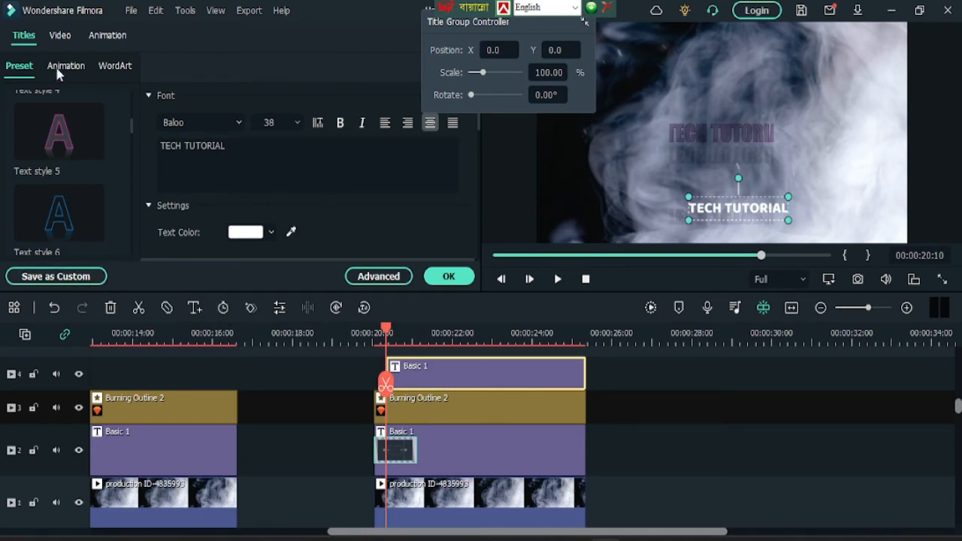
left_click(82, 66)
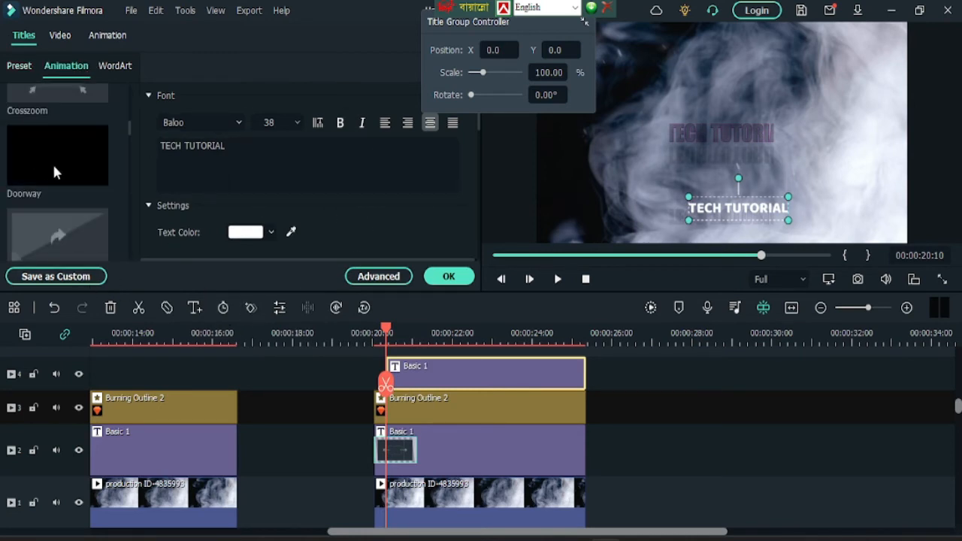
left_click(116, 66)
left_click(66, 214)
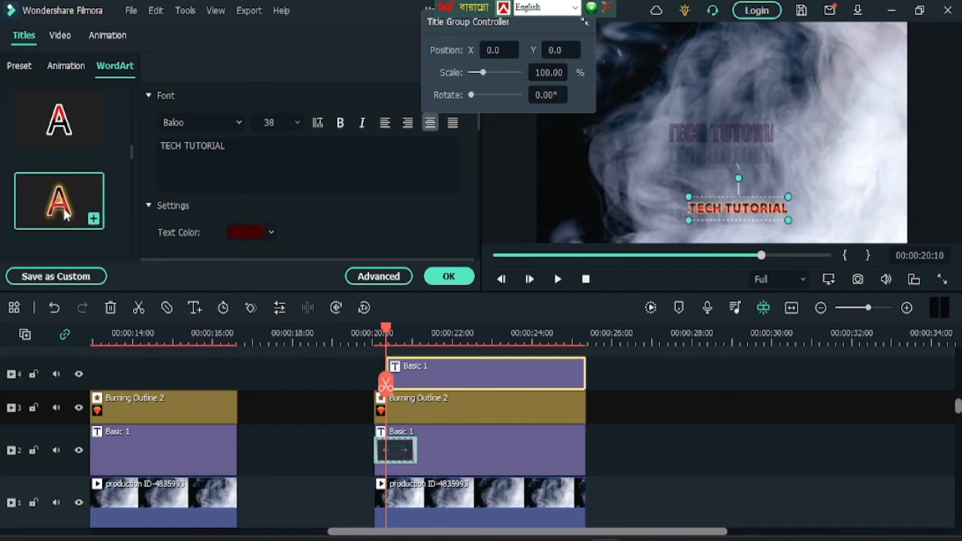
Step: Enlarge the track 4 title to font size 43 and place it in the upper right of the video frame
left_click_drag(792, 194, 802, 190)
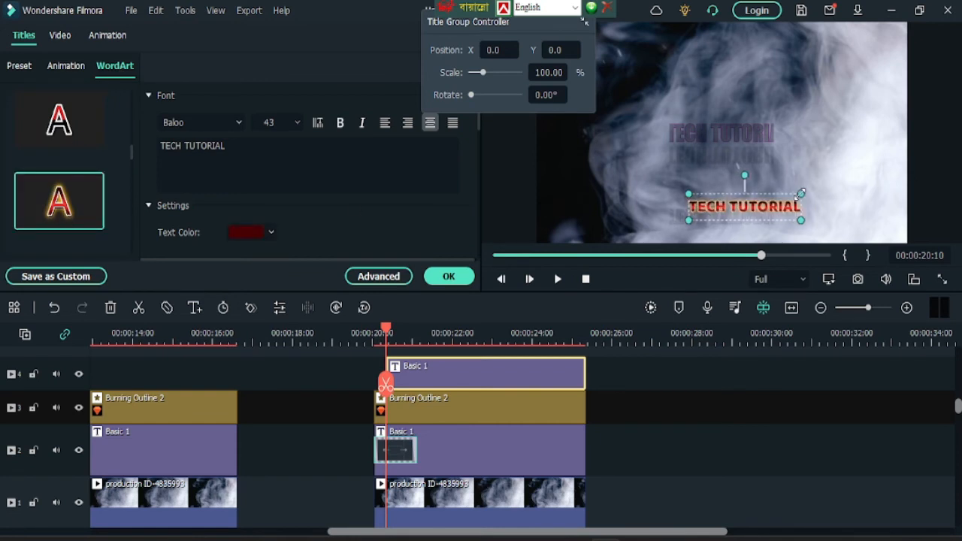
left_click_drag(752, 209, 840, 110)
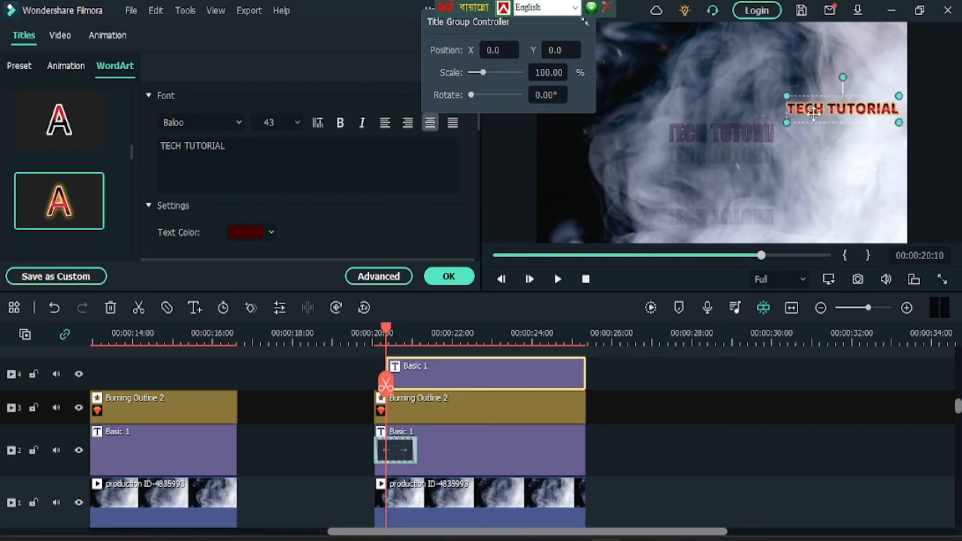
Step: Apply the Flip Down1 text animation to the track 4 title
left_click(65, 66)
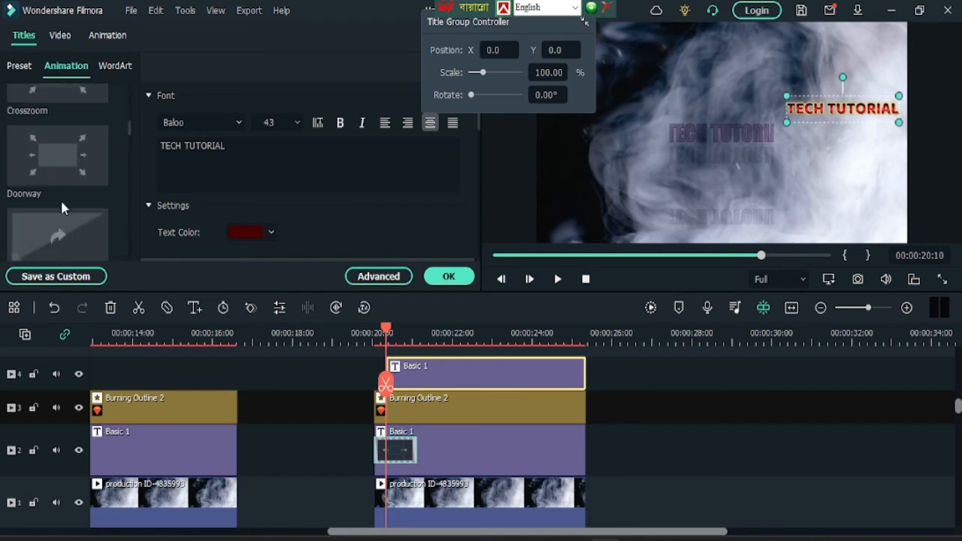
scroll(60, 198, "down", 10)
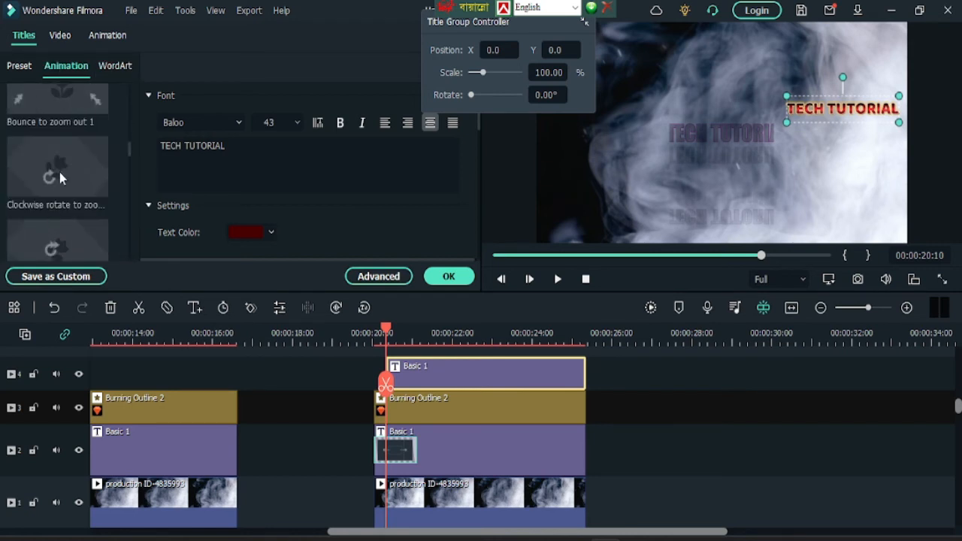
scroll(45, 196, "down", 6)
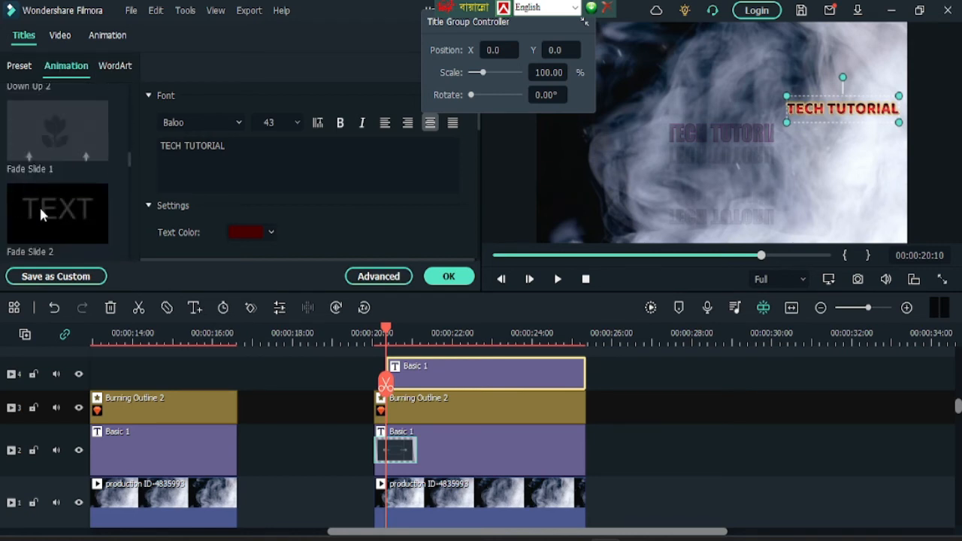
scroll(41, 211, "down", 5)
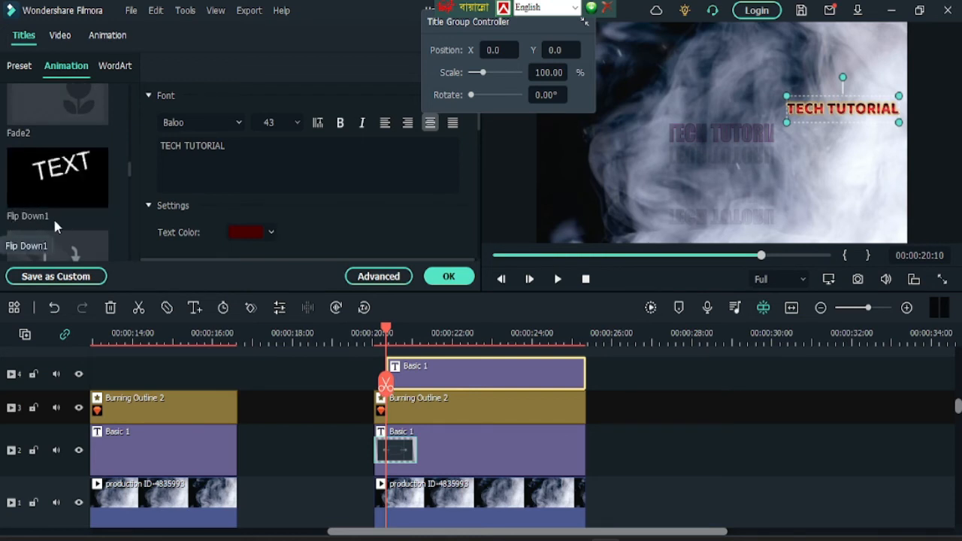
left_click(65, 179)
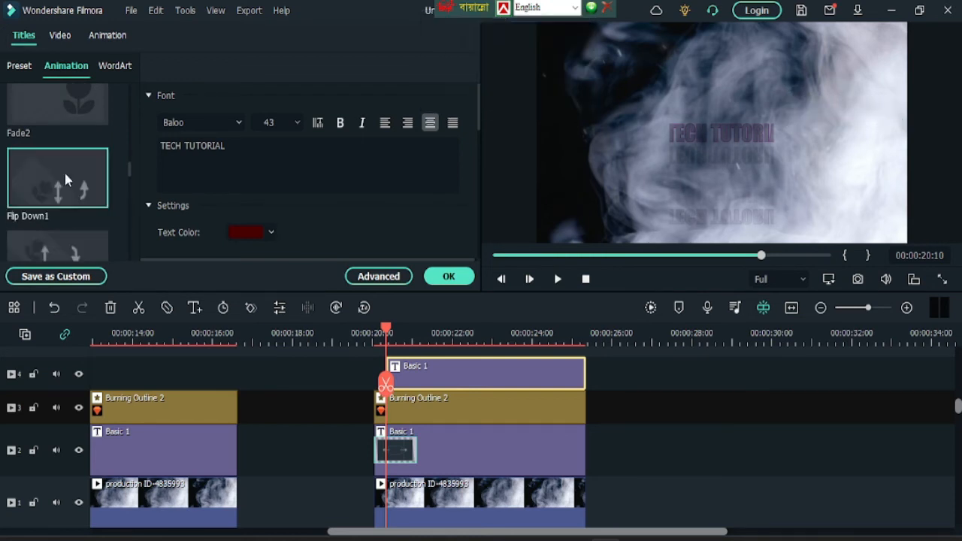
Step: Trim the start of the track 4 title to about 22.7 seconds and play back the sequence from 00:00:20:00
left_click(367, 335)
left_click_drag(389, 374, 549, 384)
left_click(373, 334)
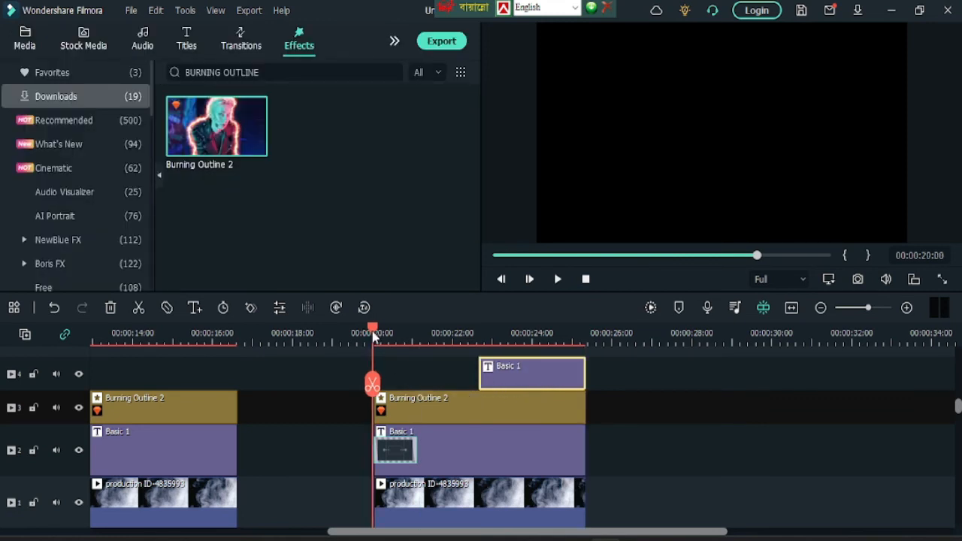
left_click(558, 280)
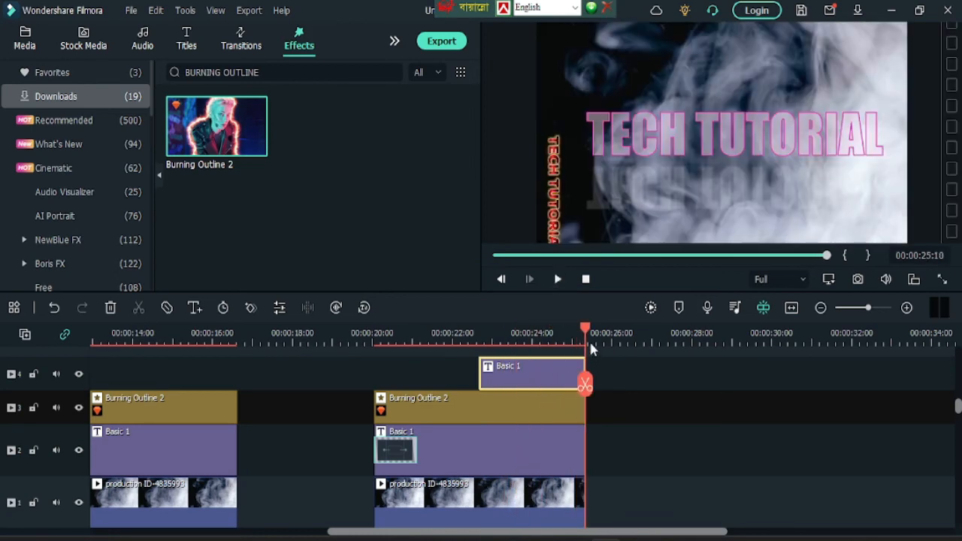
left_click_drag(589, 336, 373, 335)
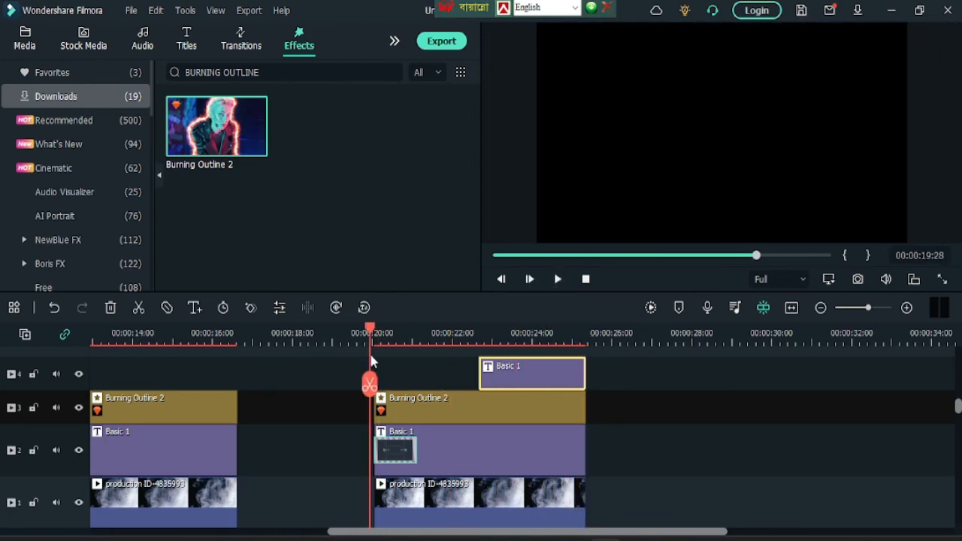
scroll(373, 364, "up", 1)
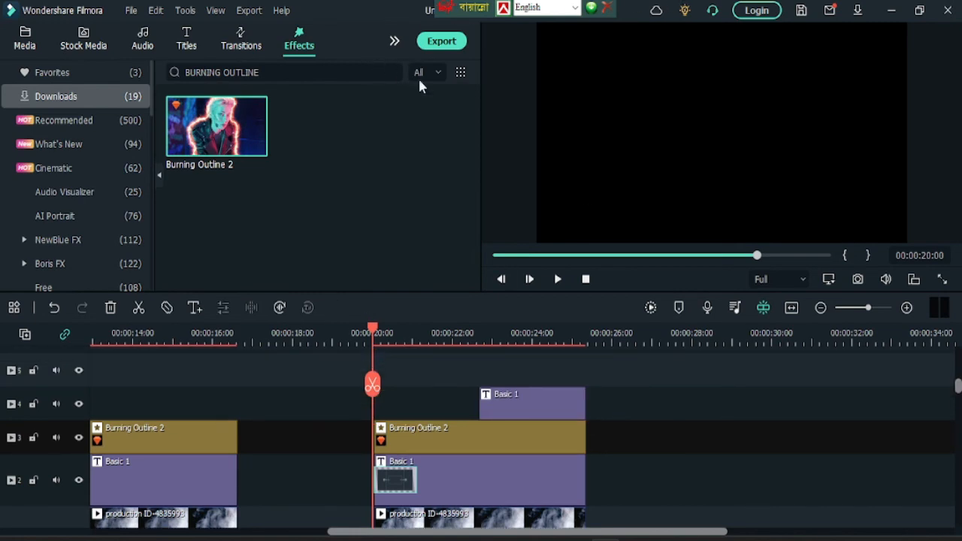
Step: Set up a local MP4 export named INTRO with 1920x1080 resolution and an 8000 kbps video bit rate
left_click(443, 42)
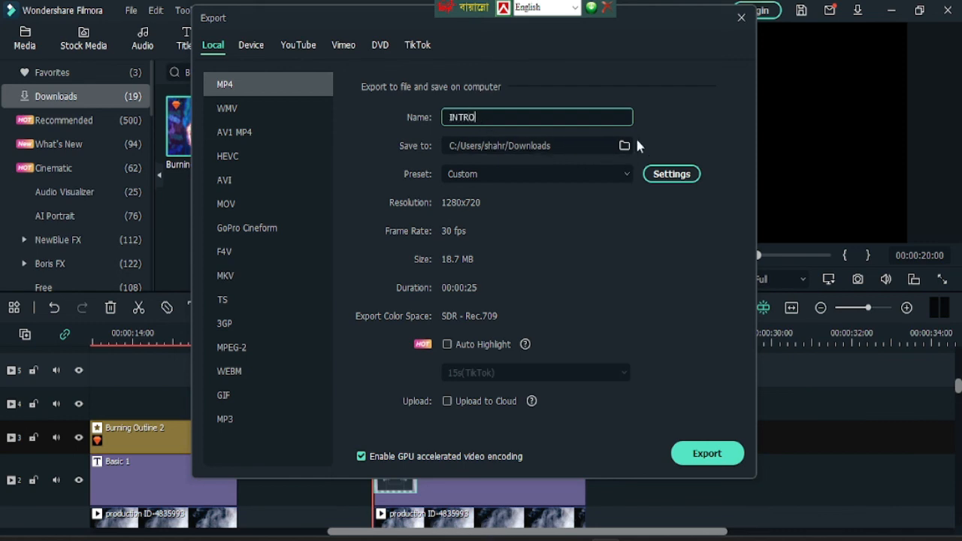
left_click(670, 175)
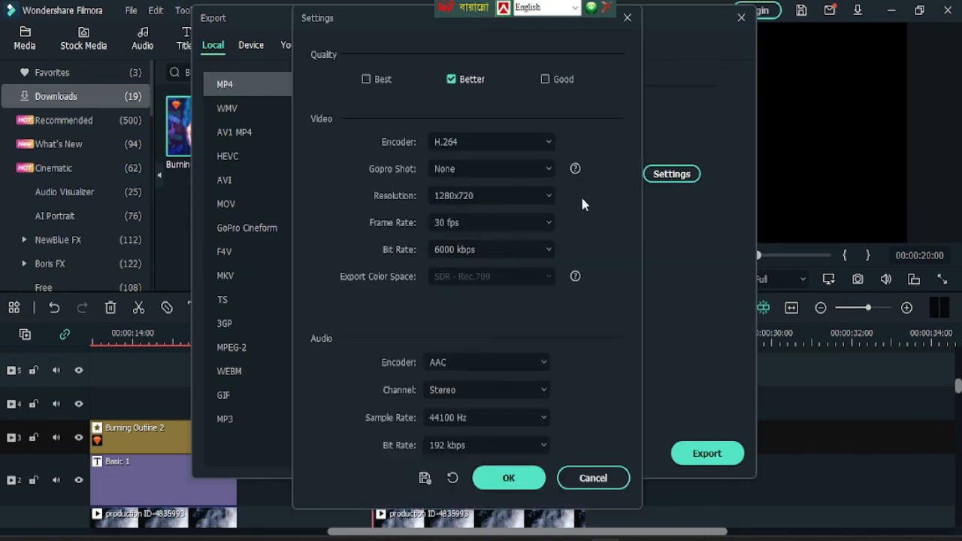
left_click(533, 191)
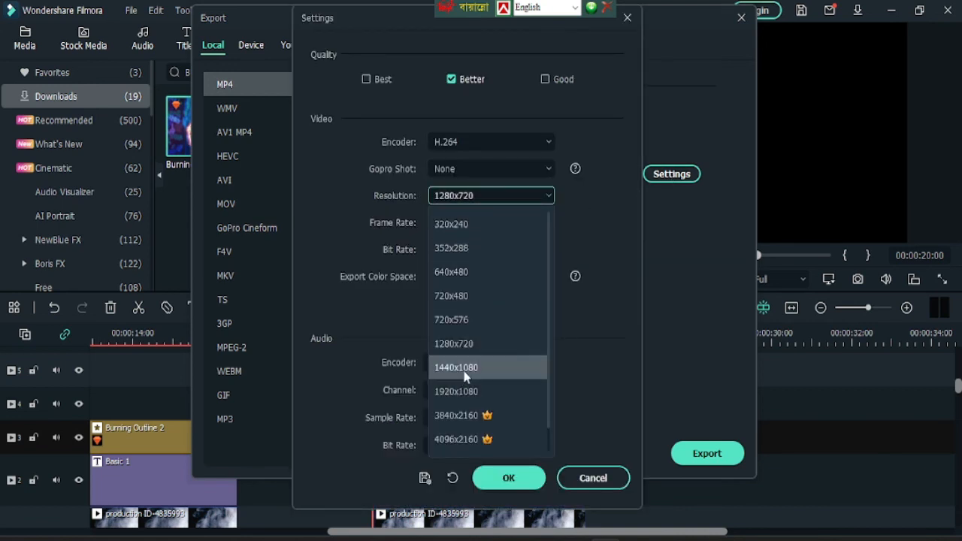
left_click(451, 391)
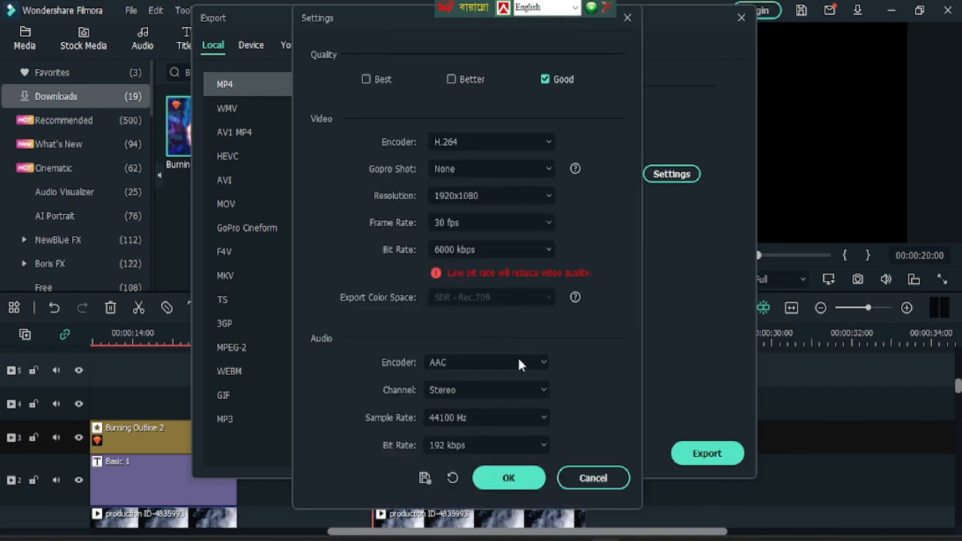
left_click(533, 252)
left_click(470, 421)
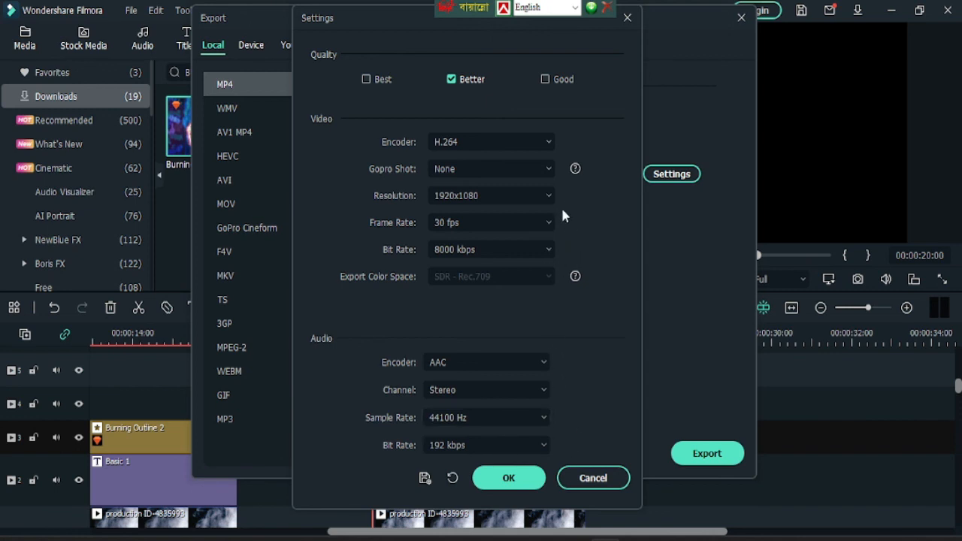
left_click(509, 478)
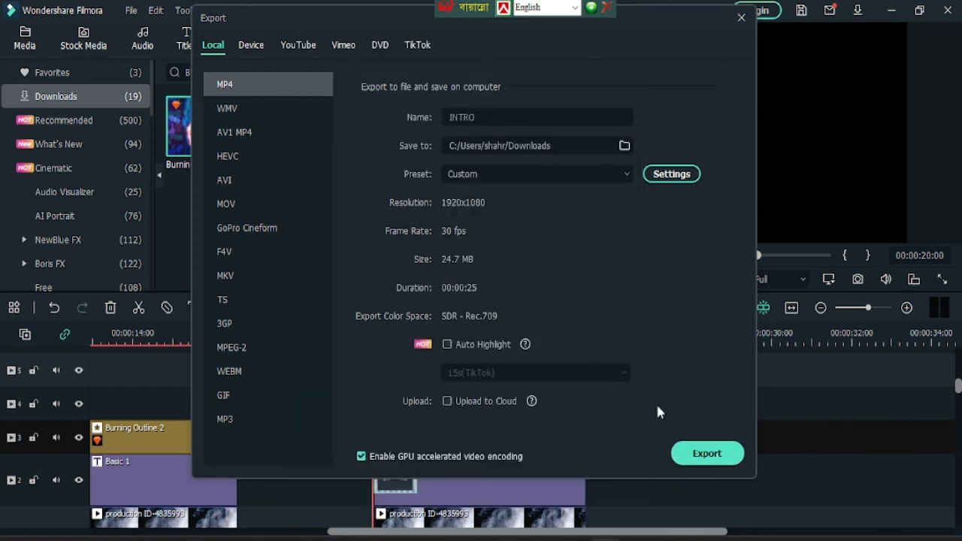
Step: Start the MP4 export, close the export window and play the last intro from 00:00:20:00 to its end
left_click(705, 459)
left_click(741, 18)
left_click(558, 279)
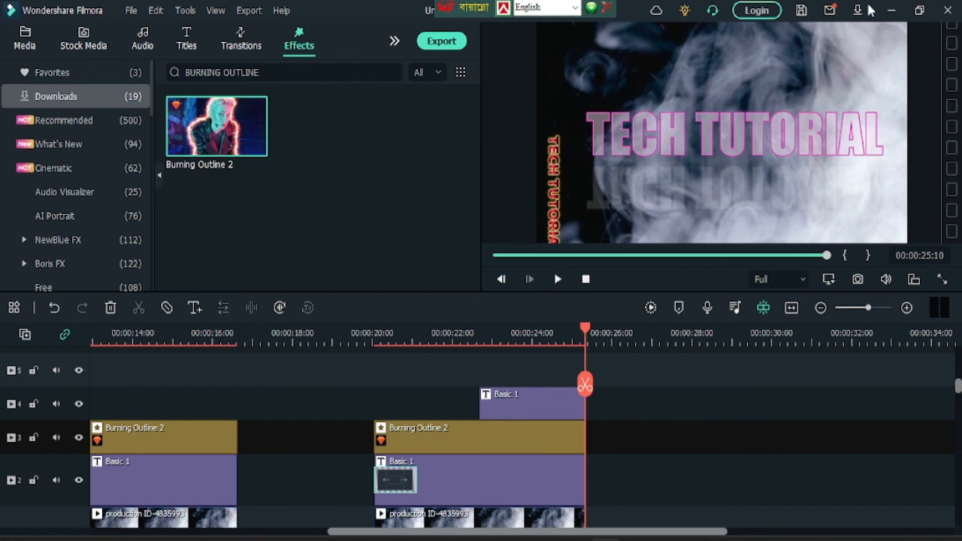
left_click(891, 10)
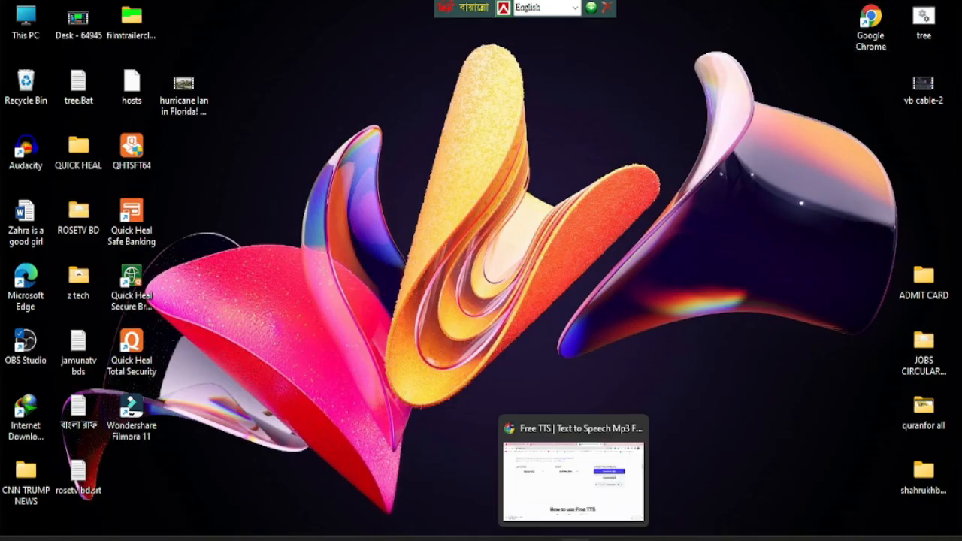
left_click(637, 540)
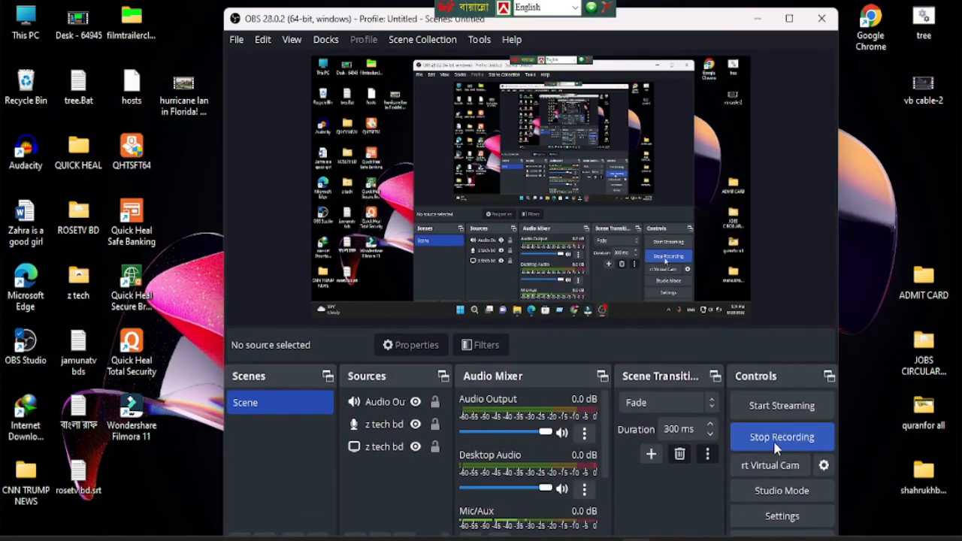